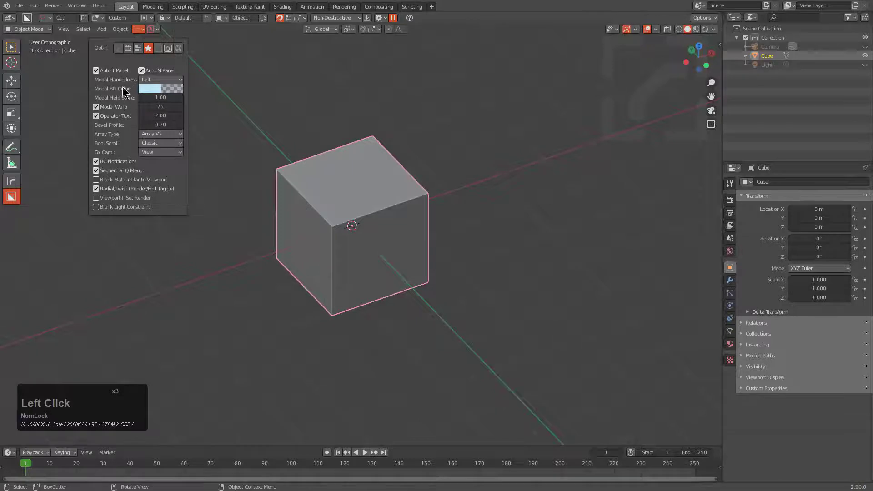
Cycle through the BoxCutter shape types and settle on Box.
{"action": "scroll", "coordinate": [330, 156], "scroll_direction": "up", "scroll_amount": 3, "text": "alt"}
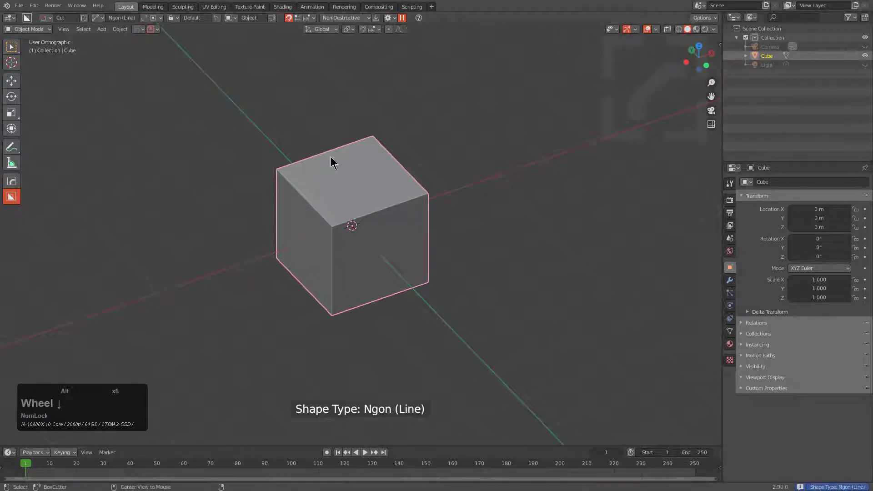
{"action": "scroll", "coordinate": [331, 156], "scroll_direction": "up", "scroll_amount": 4, "text": "alt"}
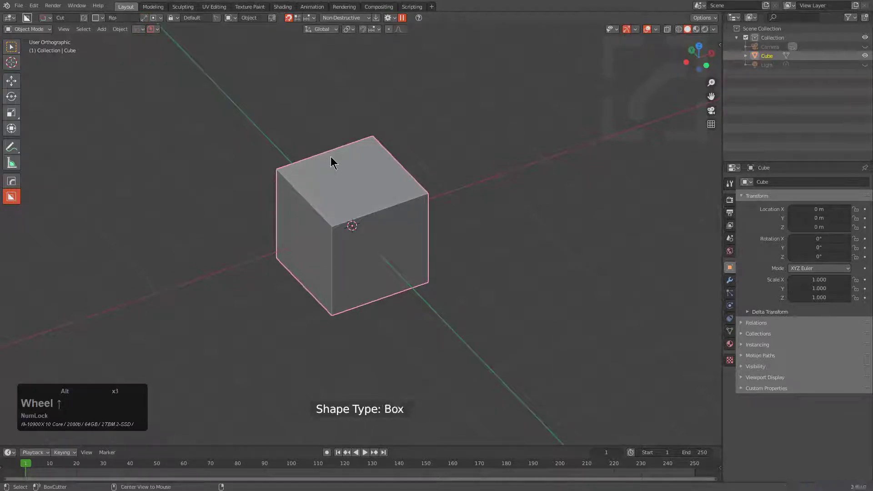
{"action": "scroll", "coordinate": [330, 157], "scroll_direction": "down", "scroll_amount": 6, "text": "alt"}
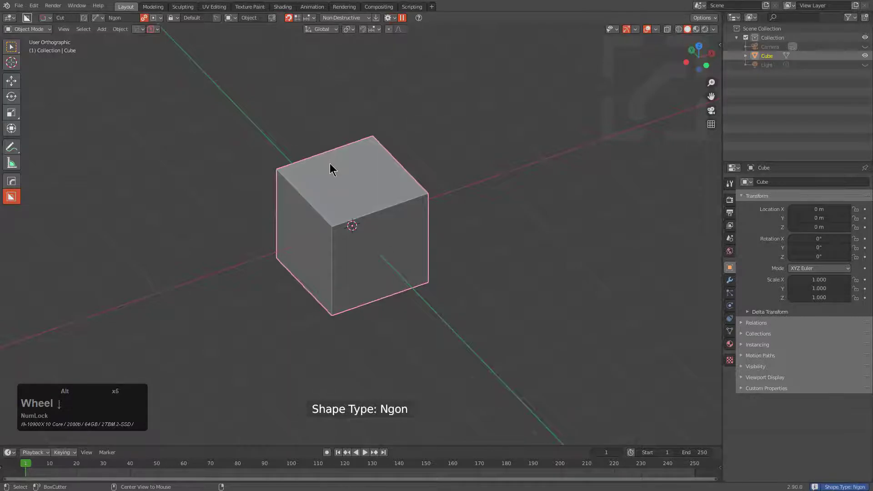
{"action": "scroll", "coordinate": [331, 169], "scroll_direction": "down", "scroll_amount": 3, "text": "alt"}
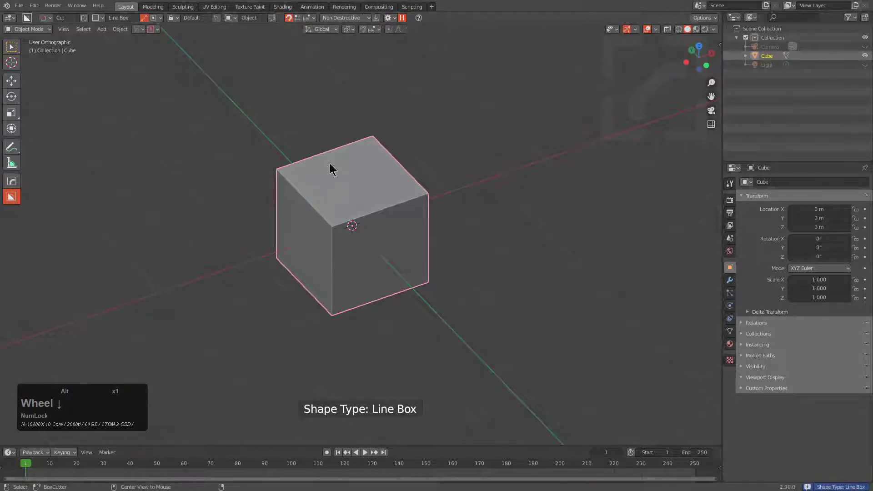
{"action": "scroll", "coordinate": [331, 169], "scroll_direction": "up", "scroll_amount": 1, "text": "alt"}
{"action": "scroll", "coordinate": [331, 170], "scroll_direction": "down", "scroll_amount": 2, "text": "alt"}
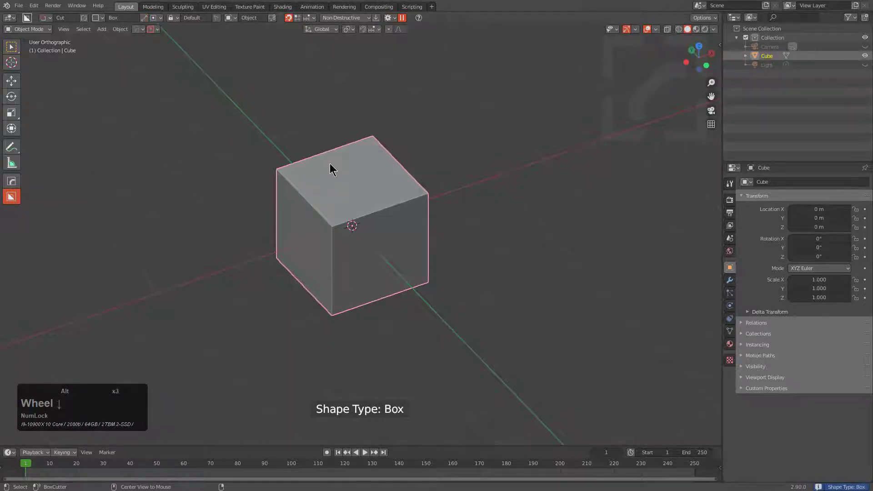
Scale the cube by 2 along X in front view to make a rectangular block.
{"action": "middle_click_drag", "start_coordinate": [331, 169], "coordinate": [369, 163]}
{"action": "key", "text": "KP_1"}
{"action": "key", "text": "s"}
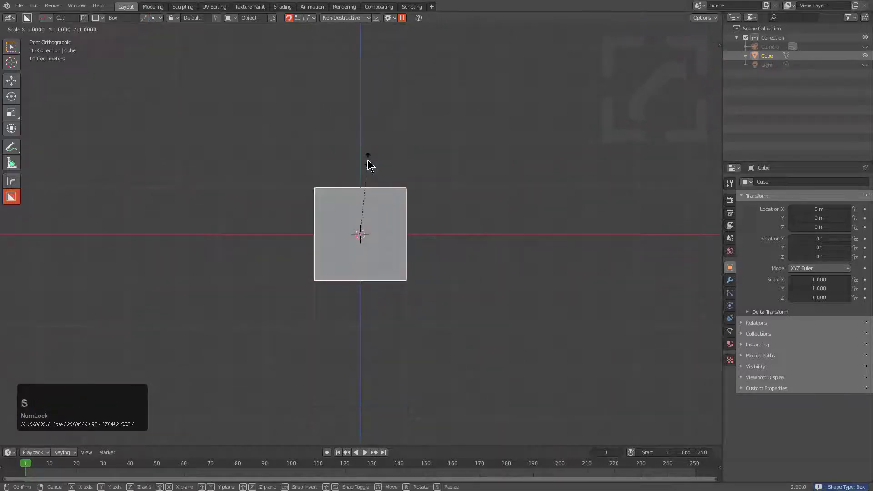
{"action": "key", "text": "x"}
{"action": "key", "text": "2"}
{"action": "key", "text": "KP_Enter"}
Draw a stepped Ngon cutter about 3.9 by 1.8 over the block's front and extrude it partway into the block.
{"action": "scroll", "coordinate": [380, 173], "scroll_direction": "up", "scroll_amount": 3}
{"action": "scroll", "coordinate": [380, 179], "scroll_direction": "down", "scroll_amount": 2, "text": "alt"}
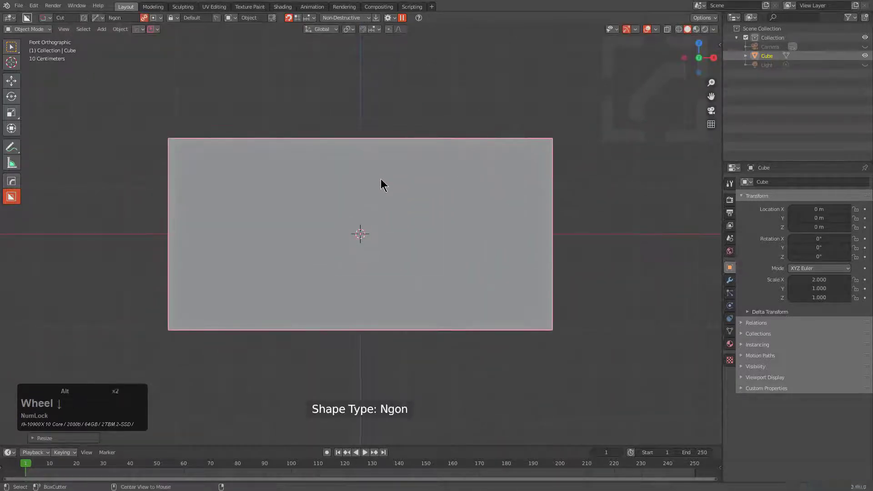
{"action": "left_click_drag", "start_coordinate": [149, 284], "coordinate": [241, 289]}
{"action": "left_click", "coordinate": [271, 245], "text": "ctrl"}
{"action": "left_click", "coordinate": [416, 243], "text": "ctrl"}
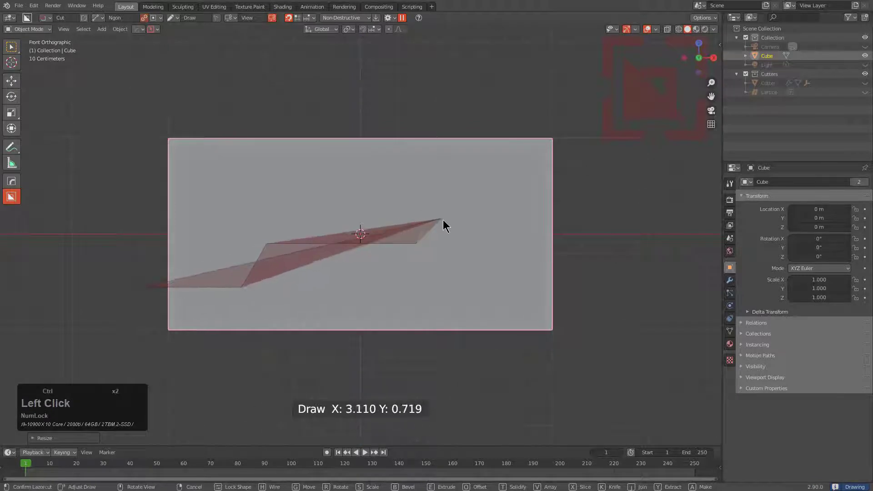
{"action": "left_click", "coordinate": [440, 219], "text": "ctrl"}
{"action": "left_click", "coordinate": [516, 219], "text": "ctrl"}
{"action": "left_click", "coordinate": [511, 121], "text": "ctrl"}
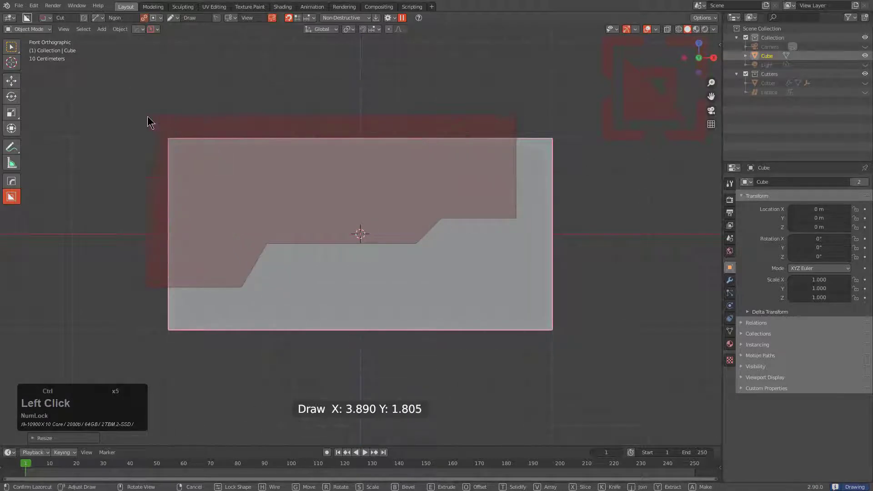
{"action": "mouse_move", "coordinate": [141, 121]}
{"action": "middle_mouse_down"}
{"action": "mouse_move", "coordinate": [193, 155]}
{"action": "mouse_move", "coordinate": [302, 189]}
{"action": "middle_mouse_up"}
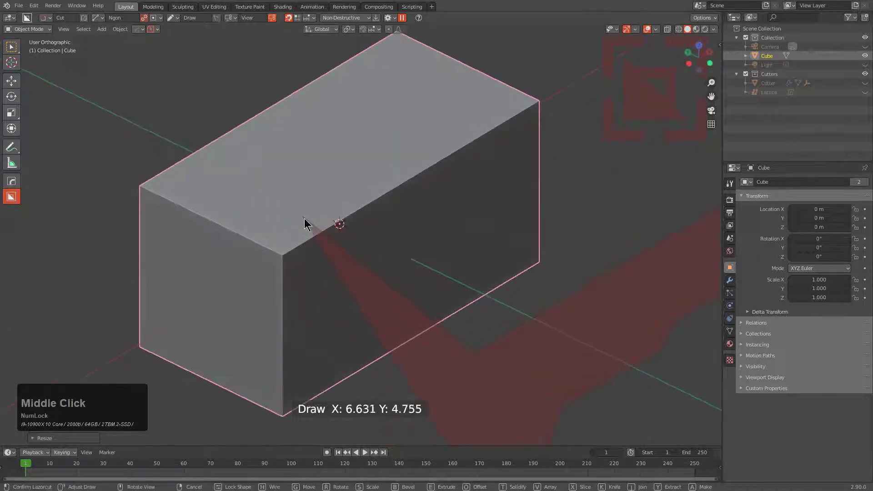
{"action": "key", "text": "e"}
{"action": "left_click", "coordinate": [298, 187]}
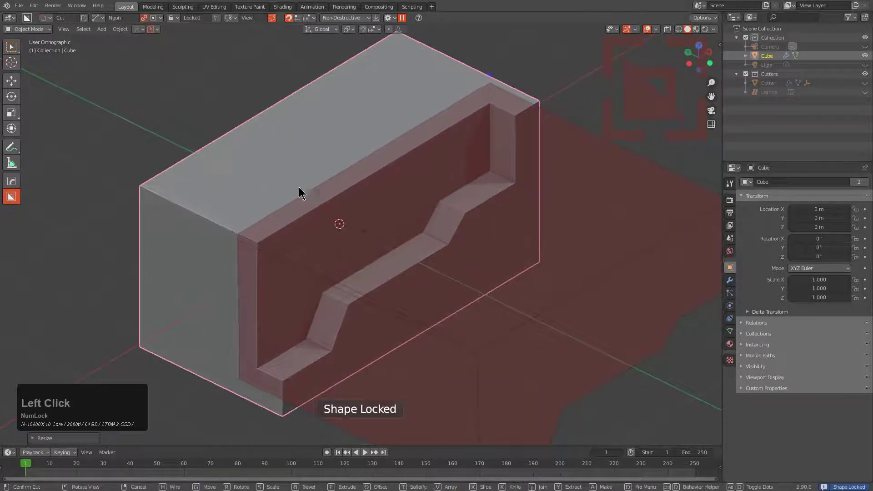
Apply the stepped cutter as an Inset and mirror the block's modifiers across the Y axis.
{"action": "key", "text": "x"}
{"action": "key", "text": "x"}
{"action": "key", "text": "x"}
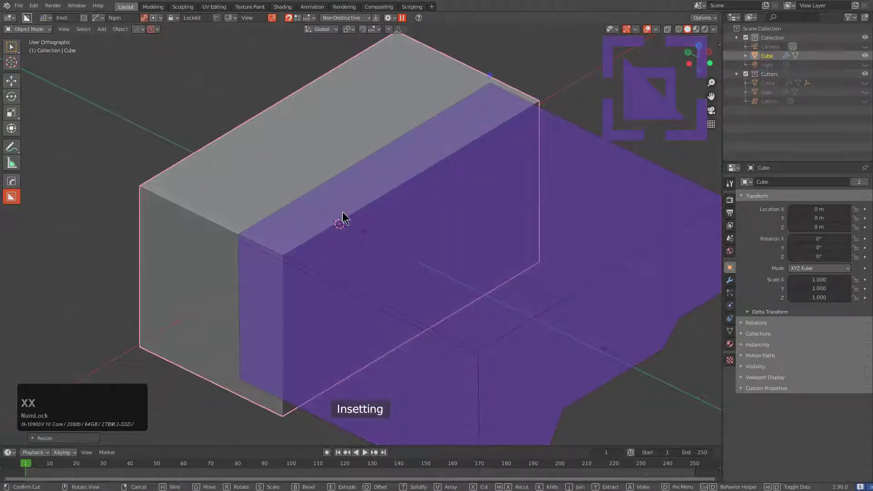
{"action": "key", "text": "x"}
{"action": "left_click", "coordinate": [369, 219]}
{"action": "key", "text": "alt+x"}
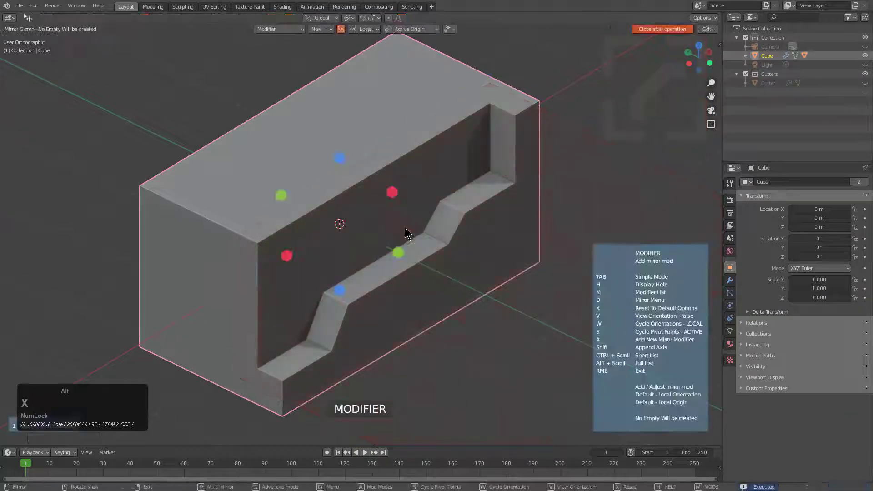
{"action": "left_click", "coordinate": [401, 252]}
With Ngon cuts in front view, remove a stepped area about 2.5 by 1.3 at the block's upper left and notch its bottom and right edges.
{"action": "middle_click_drag", "start_coordinate": [405, 250], "coordinate": [368, 196]}
{"action": "mouse_move", "coordinate": [157, 246]}
{"action": "left_mouse_down"}
{"action": "mouse_move", "coordinate": [205, 252]}
{"action": "mouse_move", "coordinate": [222, 214]}
{"action": "mouse_move", "coordinate": [231, 244]}
{"action": "left_mouse_up"}
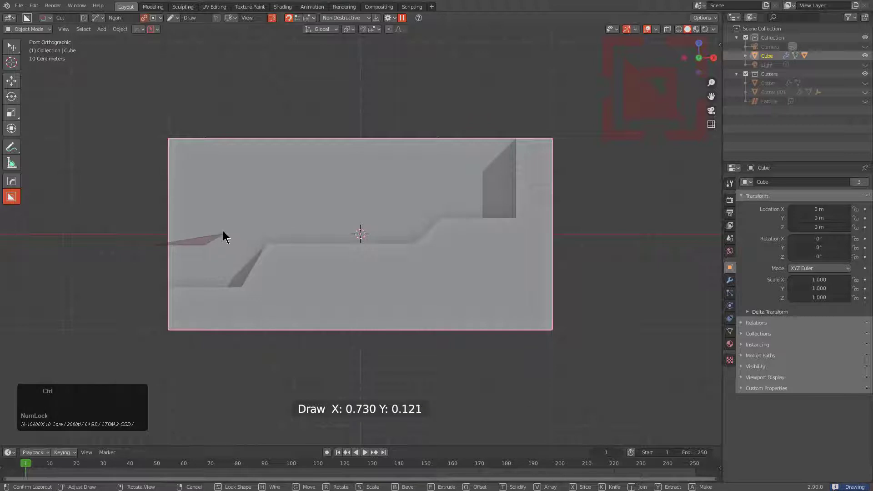
{"action": "left_click", "coordinate": [221, 229], "text": "ctrl"}
{"action": "left_click", "coordinate": [224, 166], "text": "ctrl"}
{"action": "left_click", "coordinate": [242, 151], "text": "ctrl"}
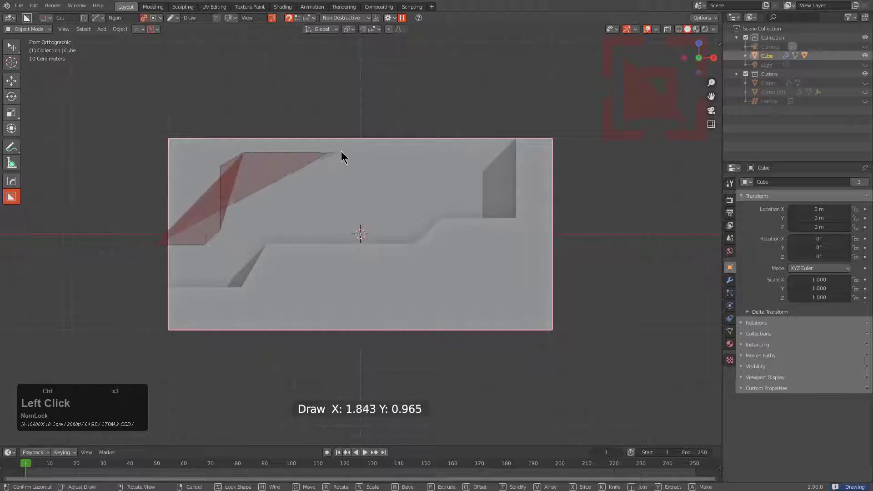
{"action": "left_click", "coordinate": [371, 152], "text": "ctrl"}
{"action": "left_click_drag", "start_coordinate": [392, 125], "coordinate": [151, 116], "text": "ctrl"}
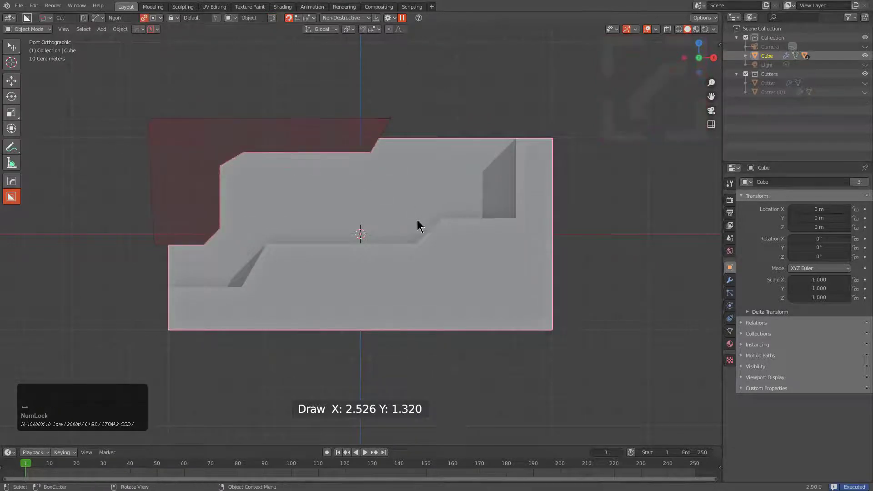
{"action": "mouse_move", "coordinate": [347, 310]}
{"action": "left_mouse_down"}
{"action": "mouse_move", "coordinate": [452, 312]}
{"action": "mouse_move", "coordinate": [500, 352]}
{"action": "mouse_move", "coordinate": [548, 264]}
{"action": "left_mouse_up"}
{"action": "mouse_move", "coordinate": [530, 175]}
{"action": "left_mouse_down", "text": "ctrl"}
{"action": "mouse_move", "coordinate": [522, 253]}
{"action": "mouse_move", "coordinate": [544, 298]}
{"action": "mouse_move", "coordinate": [584, 313]}
{"action": "left_mouse_up", "text": "ctrl"}
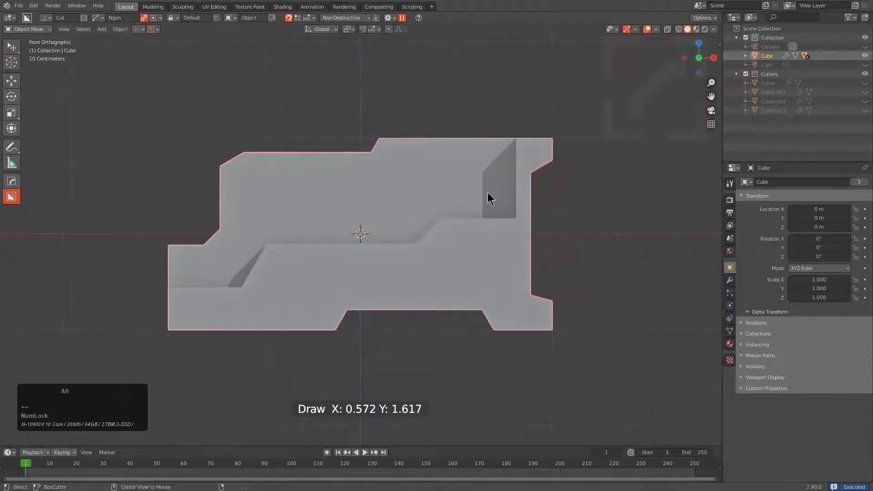
Cut an angled Ngon line groove from the block's top edge to its bottom right, solidified to about 0.07 thick.
{"action": "scroll", "coordinate": [488, 196], "scroll_direction": "down", "scroll_amount": 1, "text": "alt"}
{"action": "left_click_drag", "start_coordinate": [435, 111], "coordinate": [434, 168]}
{"action": "left_click", "coordinate": [434, 168], "text": "ctrl"}
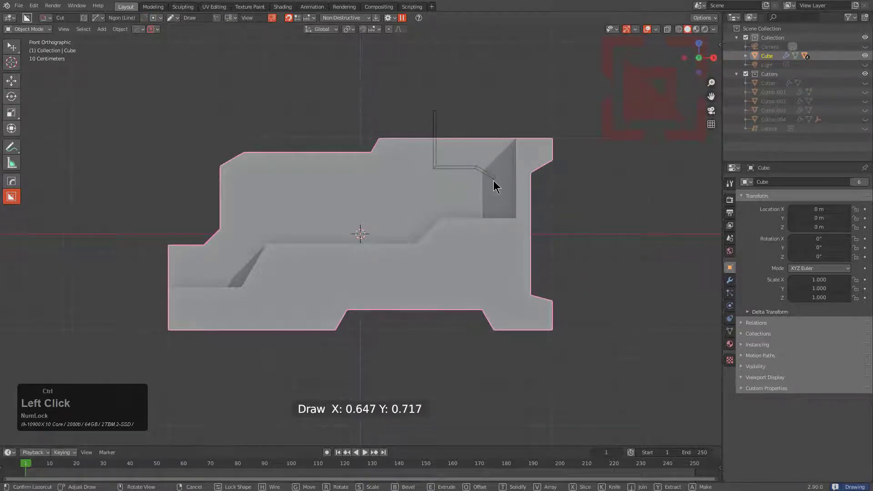
{"action": "left_click", "coordinate": [505, 265], "text": "ctrl"}
{"action": "left_click", "coordinate": [506, 300], "text": "ctrl"}
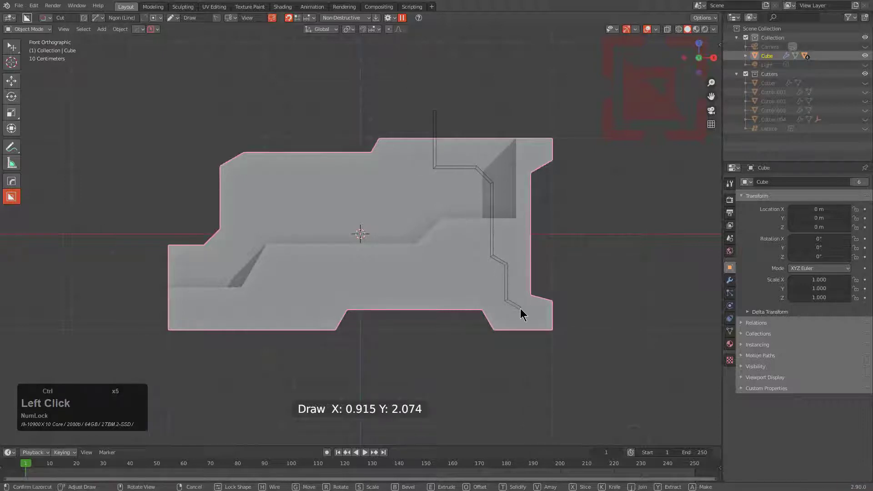
{"action": "key", "text": "t"}
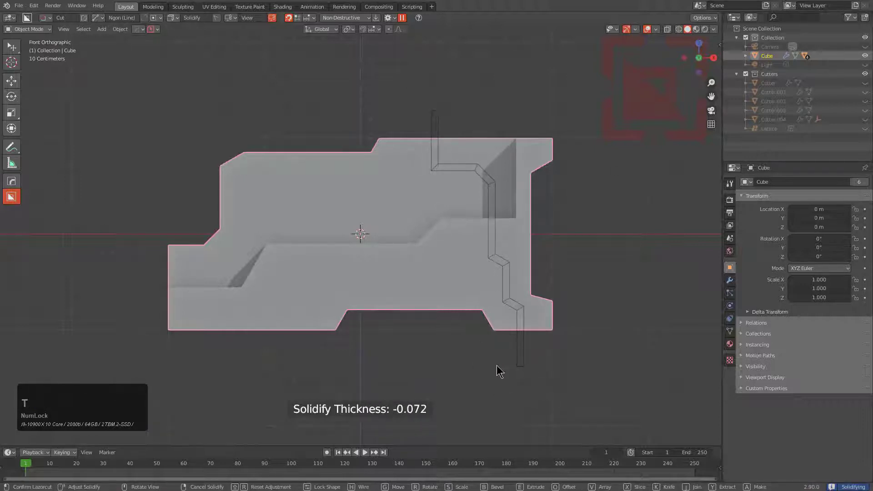
{"action": "key", "text": "space"}
Cut a stepped line groove about 2.0 by 1.1 from the first groove down to the block's bottom edge.
{"action": "left_click_drag", "start_coordinate": [492, 244], "coordinate": [450, 245]}
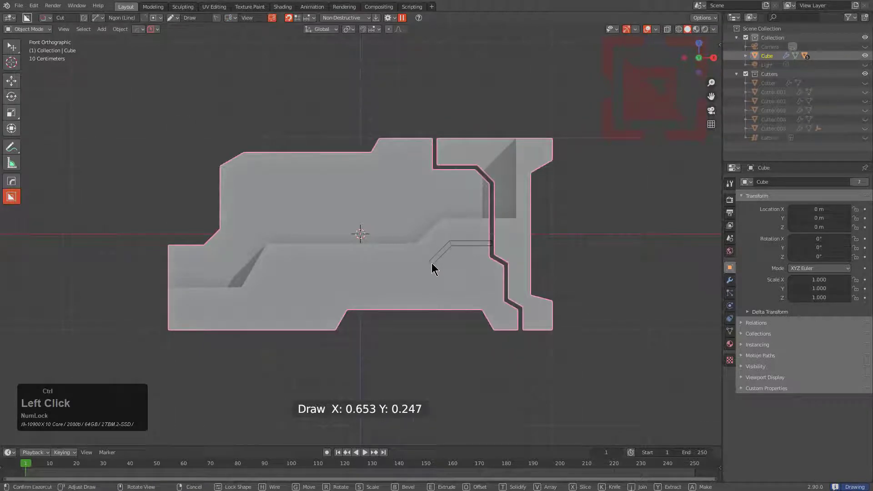
{"action": "left_click", "coordinate": [432, 300]}
{"action": "left_click", "coordinate": [331, 299]}
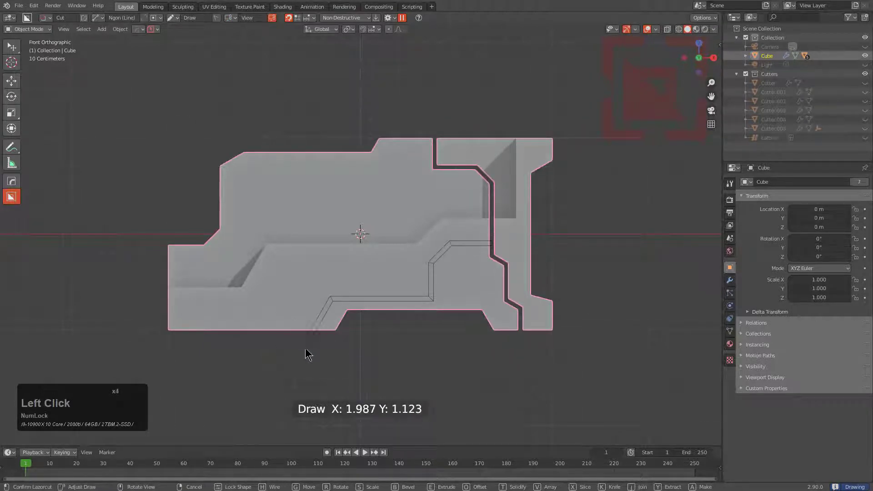
{"action": "key", "text": "space"}
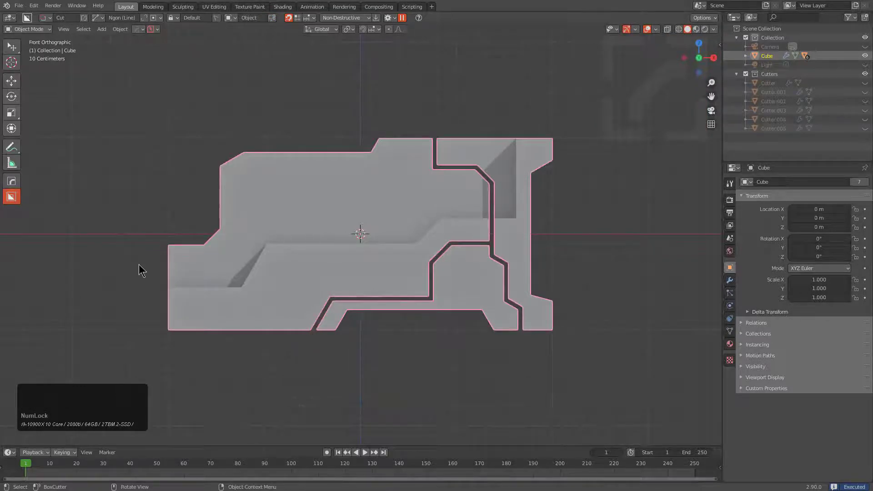
Cut a line groove about 1.95 by 1.42 that follows the upper-left stepped outline from the left side to the top edge.
{"action": "left_click", "coordinate": [140, 263]}
{"action": "left_click_drag", "start_coordinate": [203, 263], "coordinate": [222, 259]}
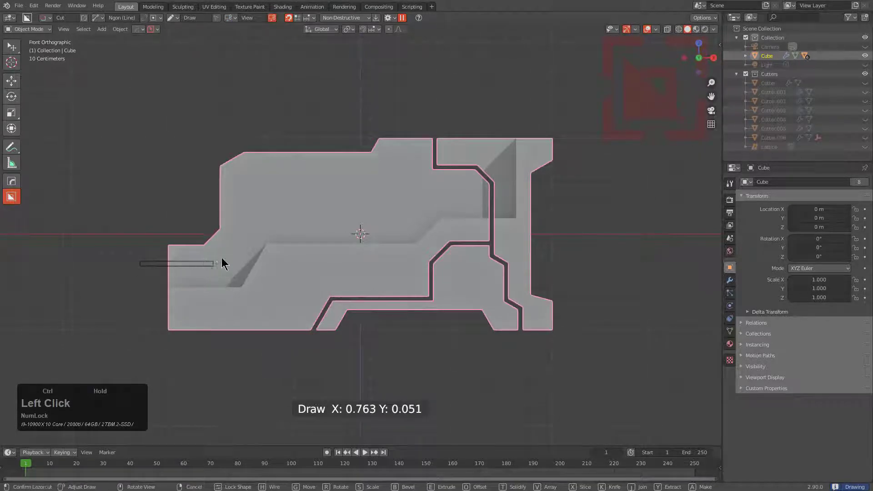
{"action": "left_click", "coordinate": [234, 244], "text": "ctrl"}
{"action": "left_click", "coordinate": [235, 180], "text": "ctrl"}
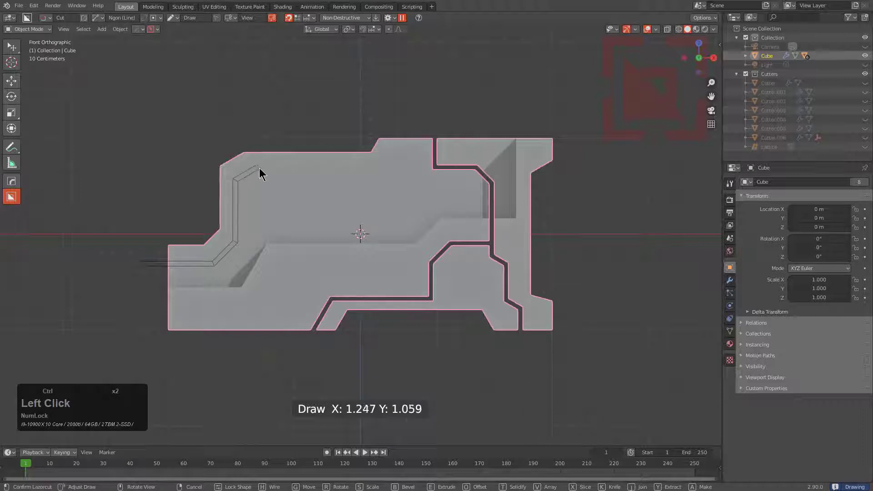
{"action": "left_click", "coordinate": [258, 167], "text": "ctrl"}
{"action": "left_click", "coordinate": [320, 137]}
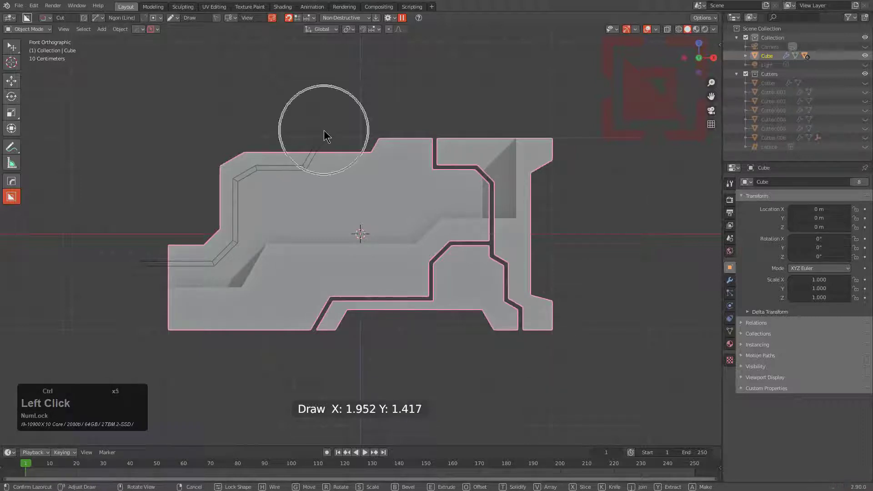
{"action": "key", "text": "alt+a"}
Cut shallow Box pockets into the top, one over the narrow groove about 0.14 deep and one over the neighbouring step.
{"action": "middle_click_drag", "start_coordinate": [299, 161], "coordinate": [324, 219]}
{"action": "scroll", "coordinate": [319, 218], "scroll_direction": "up", "scroll_amount": 1}
{"action": "key", "text": "d"}
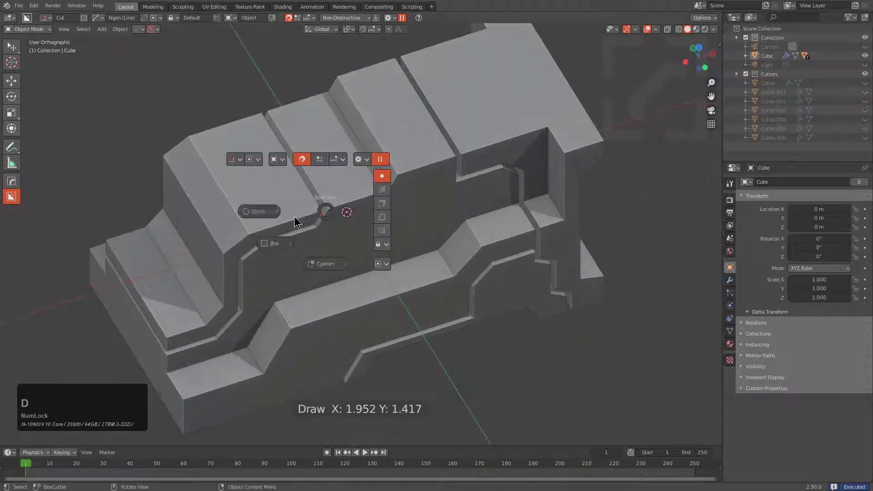
{"action": "left_click", "coordinate": [276, 241]}
{"action": "left_click_drag", "start_coordinate": [282, 168], "coordinate": [327, 213]}
{"action": "left_click", "coordinate": [289, 187]}
{"action": "mouse_move", "coordinate": [291, 177]}
{"action": "left_mouse_down"}
{"action": "mouse_move", "coordinate": [336, 195]}
{"action": "mouse_move", "coordinate": [343, 209]}
{"action": "left_mouse_up"}
{"action": "left_click", "coordinate": [335, 195]}
{"action": "middle_click_drag", "start_coordinate": [335, 195], "coordinate": [367, 189]}
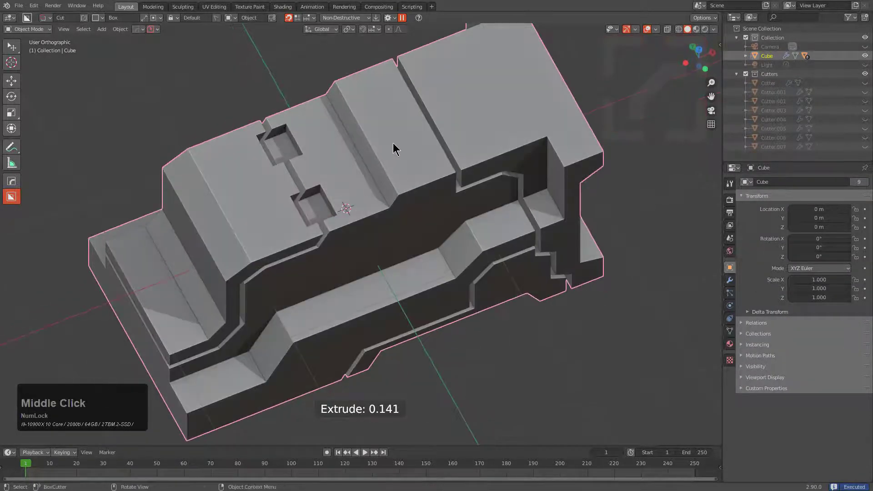
{"action": "left_click_drag", "start_coordinate": [393, 149], "coordinate": [336, 203]}
{"action": "left_click", "coordinate": [387, 180]}
Switch to the Line Box shape and cut a small rectangular opening down through the top's rear corner flange.
{"action": "scroll", "coordinate": [387, 179], "scroll_direction": "down", "scroll_amount": 1, "text": "alt"}
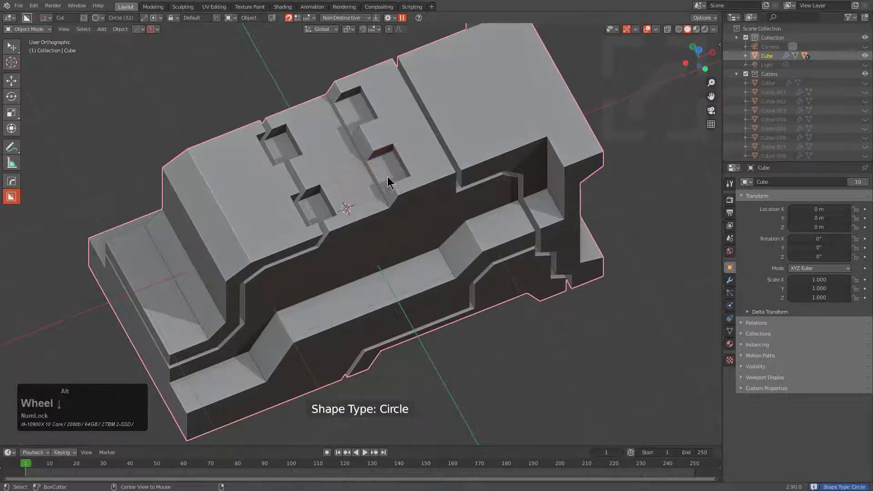
{"action": "scroll", "coordinate": [388, 178], "scroll_direction": "up", "scroll_amount": 2, "text": "alt"}
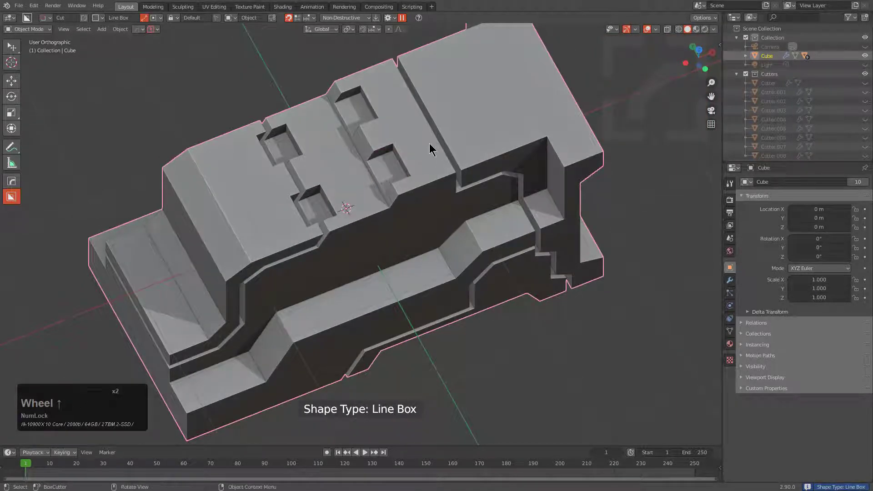
{"action": "left_click", "coordinate": [555, 148]}
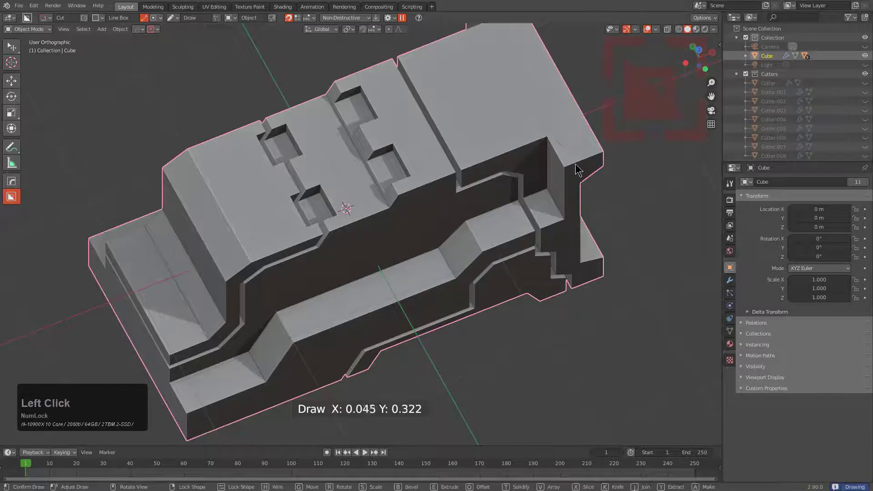
{"action": "left_click_drag", "start_coordinate": [567, 161], "coordinate": [568, 161]}
{"action": "left_click", "coordinate": [596, 146]}
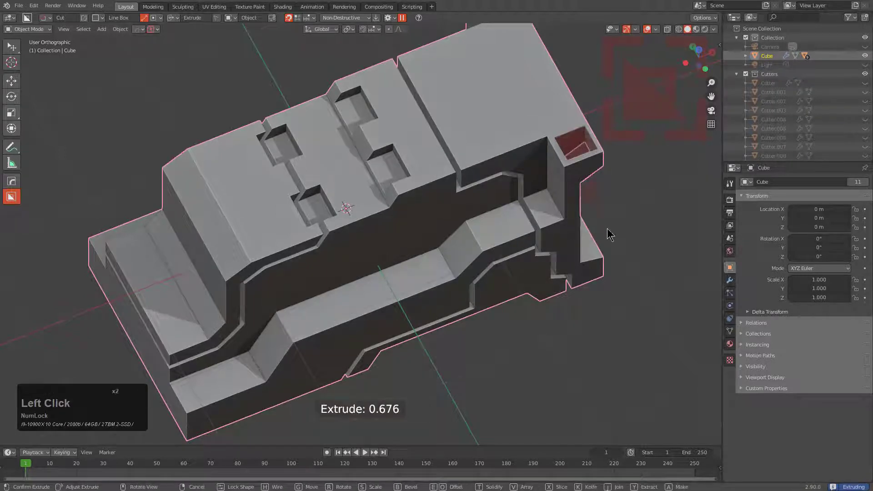
{"action": "left_click", "coordinate": [509, 245]}
Cut a Line Box slot about 0.18 deep along the upper side ledge and another Line Box cut about 0.58 deep.
{"action": "mouse_move", "coordinate": [536, 206]}
{"action": "left_mouse_down"}
{"action": "mouse_move", "coordinate": [514, 231]}
{"action": "mouse_move", "coordinate": [440, 258]}
{"action": "mouse_move", "coordinate": [437, 268]}
{"action": "left_mouse_up"}
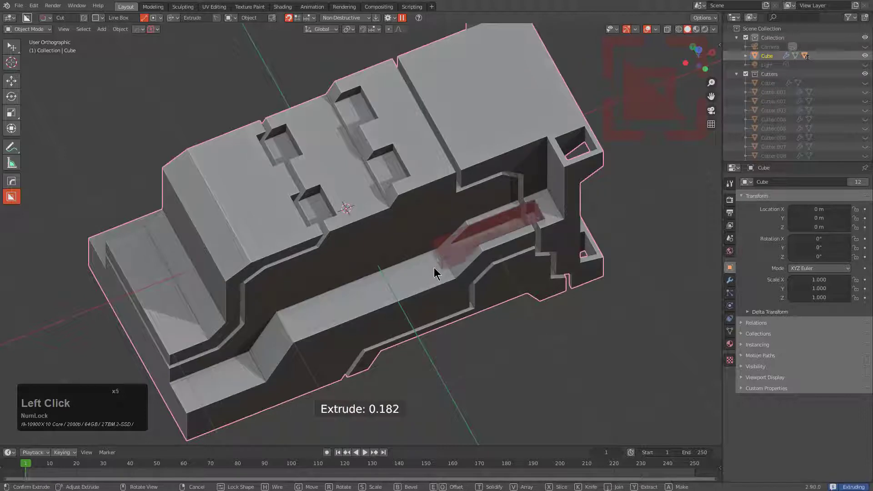
{"action": "middle_click_drag", "start_coordinate": [435, 266], "coordinate": [487, 201]}
{"action": "mouse_move", "coordinate": [513, 142]}
{"action": "middle_mouse_down", "text": "shift"}
{"action": "mouse_move", "coordinate": [452, 233]}
{"action": "mouse_move", "coordinate": [442, 232]}
{"action": "middle_mouse_up", "text": "shift"}
{"action": "scroll", "coordinate": [445, 228], "scroll_direction": "up", "scroll_amount": 1}
{"action": "mouse_move", "coordinate": [470, 164]}
{"action": "left_mouse_down"}
{"action": "mouse_move", "coordinate": [487, 196]}
{"action": "mouse_move", "coordinate": [483, 241]}
{"action": "left_mouse_up"}
{"action": "scroll", "coordinate": [443, 199], "scroll_direction": "down", "scroll_amount": 4}
{"action": "scroll", "coordinate": [441, 193], "scroll_direction": "up", "scroll_amount": 3}
Add a HardOps vertex-group bevel to the base cube's long upper edge with 16 segments and profile 0.5.
{"action": "key", "text": "Tab"}
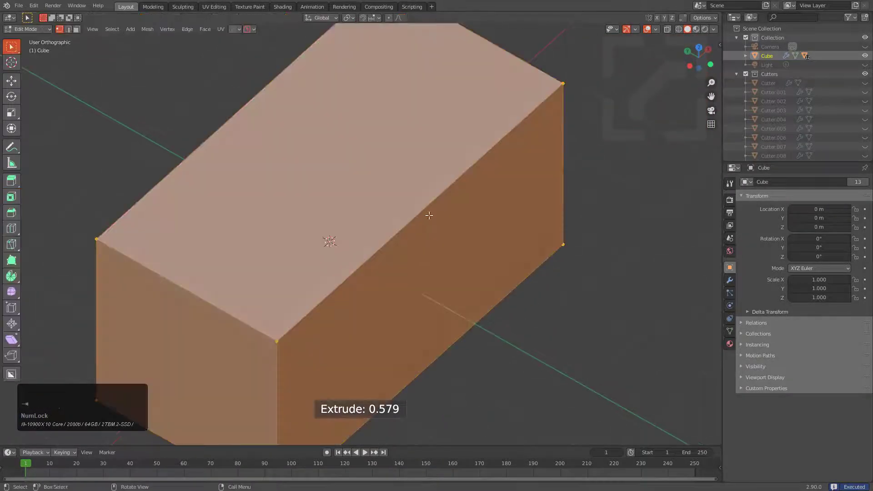
{"action": "key", "text": "2"}
{"action": "left_click", "coordinate": [422, 209]}
{"action": "key", "text": "q"}
{"action": "left_click", "coordinate": [483, 205]}
{"action": "key", "text": "q"}
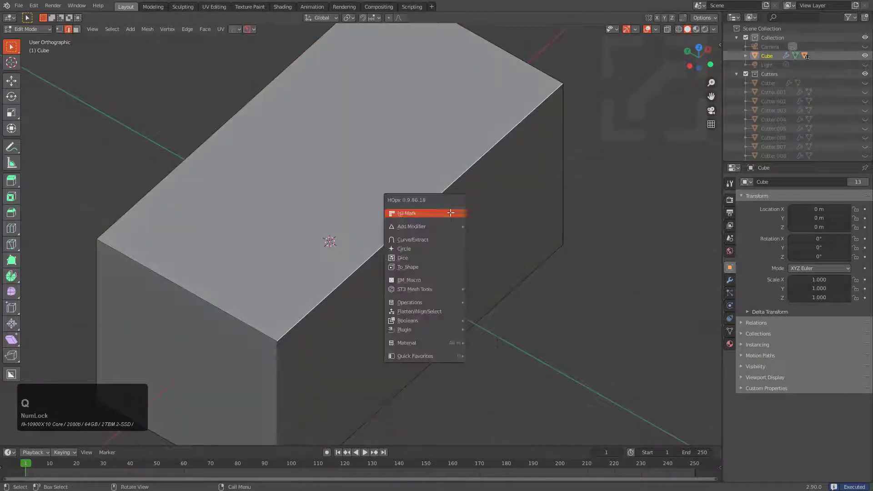
{"action": "left_click", "coordinate": [446, 213]}
{"action": "scroll", "coordinate": [278, 206], "scroll_direction": "up", "scroll_amount": 13}
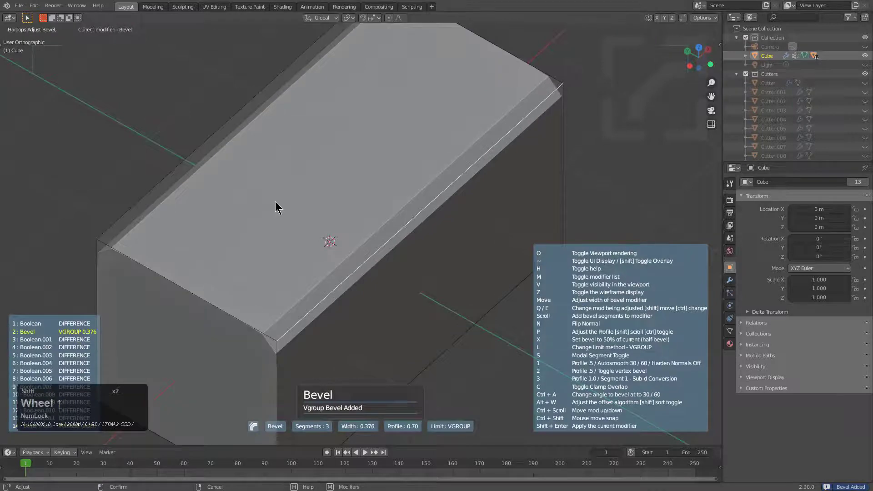
{"action": "left_click", "coordinate": [128, 187]}
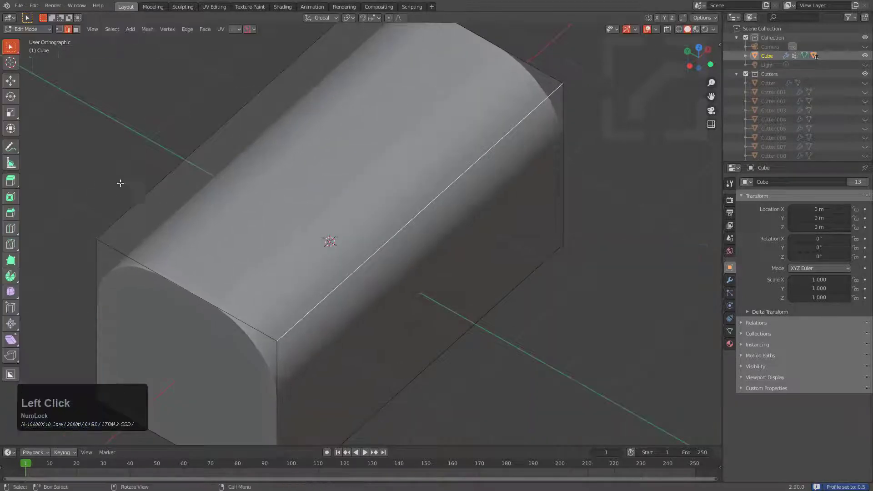
Move the edge bevel ahead of the booleans in the modifier stack and adjust its width to about 0.48.
{"action": "middle_click_drag", "start_coordinate": [346, 225], "coordinate": [367, 221]}
{"action": "key", "text": "q"}
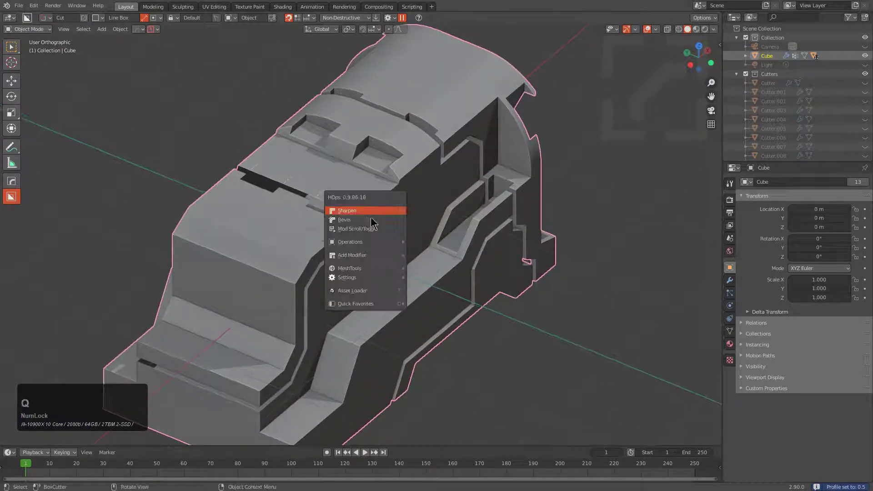
{"action": "left_click", "coordinate": [376, 218]}
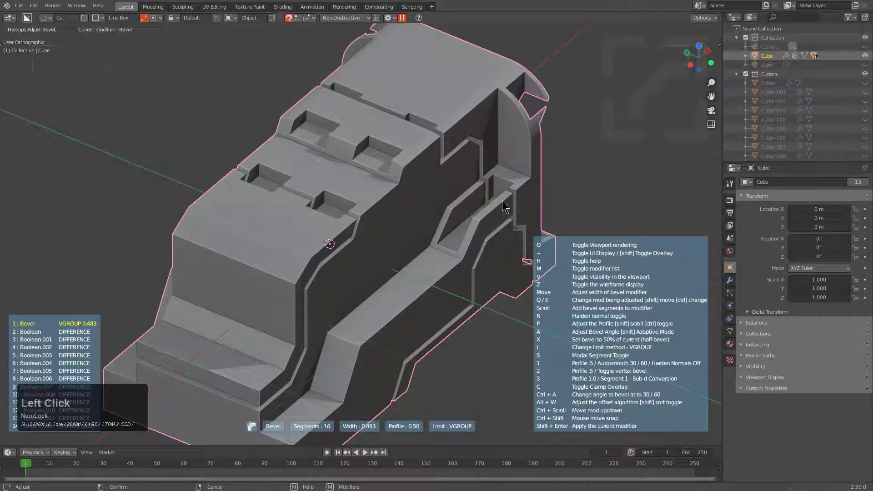
{"action": "left_click", "coordinate": [540, 214]}
{"action": "middle_click_drag", "start_coordinate": [540, 213], "coordinate": [435, 195]}
{"action": "key", "text": "q"}
{"action": "left_click", "coordinate": [402, 195]}
{"action": "scroll", "coordinate": [401, 197], "scroll_direction": "up", "scroll_amount": 1}
{"action": "left_click", "coordinate": [402, 197]}
{"action": "key", "text": "KP_1"}
Cut a six-vertex Circle ring groove into the middle of the upper side wall, solidified to about 0.034 thickness.
{"action": "scroll", "coordinate": [427, 181], "scroll_direction": "down", "scroll_amount": 1}
{"action": "scroll", "coordinate": [434, 194], "scroll_direction": "down", "scroll_amount": 2, "text": "alt"}
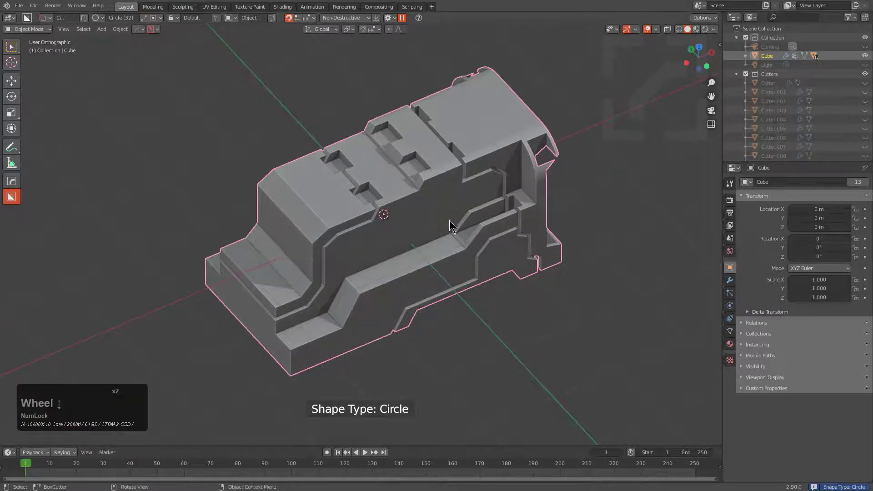
{"action": "scroll", "coordinate": [449, 218], "scroll_direction": "up", "scroll_amount": 2}
{"action": "left_click_drag", "start_coordinate": [447, 207], "coordinate": [470, 220]}
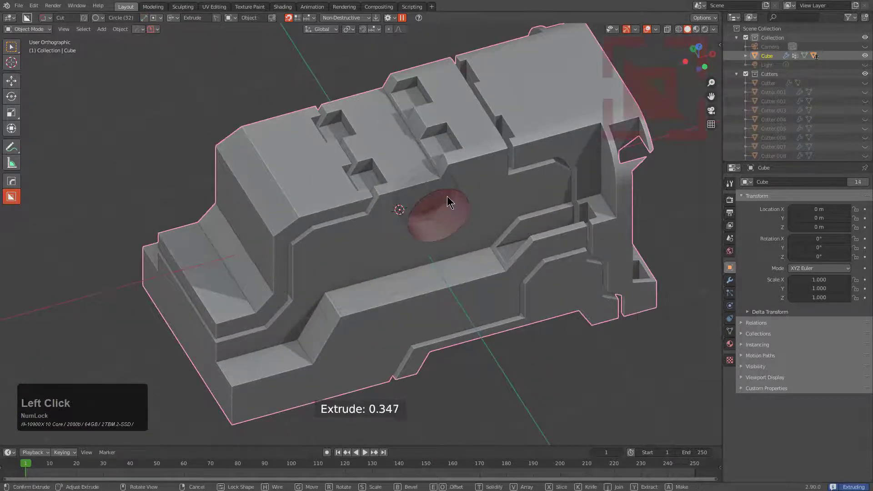
{"action": "scroll", "coordinate": [440, 184], "scroll_direction": "down", "scroll_amount": 3, "text": "shift"}
{"action": "scroll", "coordinate": [540, 209], "scroll_direction": "down", "scroll_amount": 6, "text": "shift"}
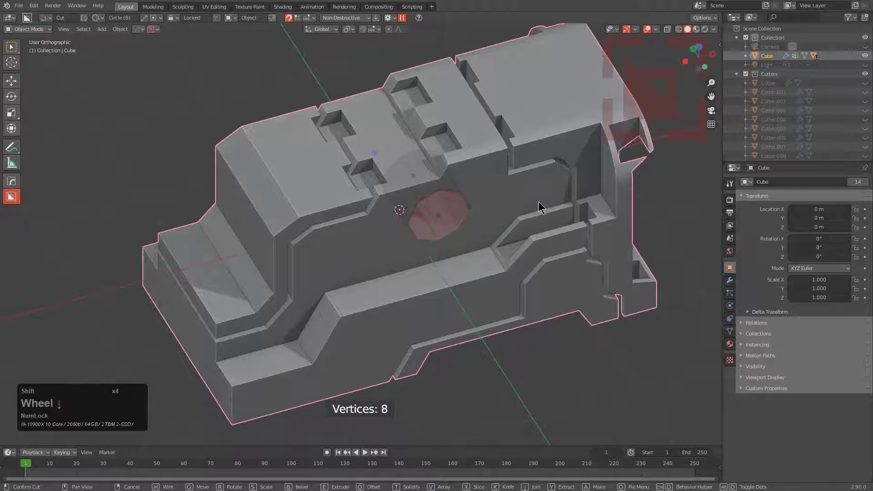
{"action": "scroll", "coordinate": [539, 208], "scroll_direction": "down", "scroll_amount": 2, "text": "shift"}
{"action": "middle_click", "coordinate": [497, 214]}
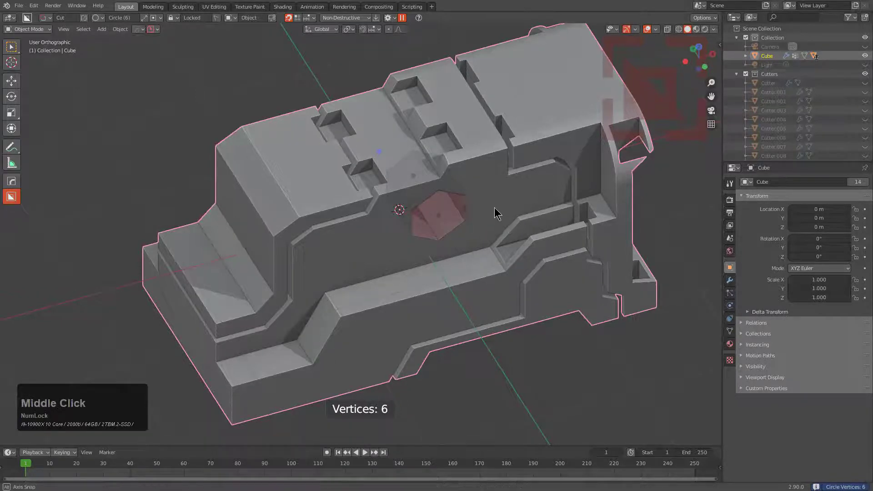
{"action": "middle_click_drag", "start_coordinate": [497, 214], "coordinate": [497, 209]}
{"action": "key", "text": "t"}
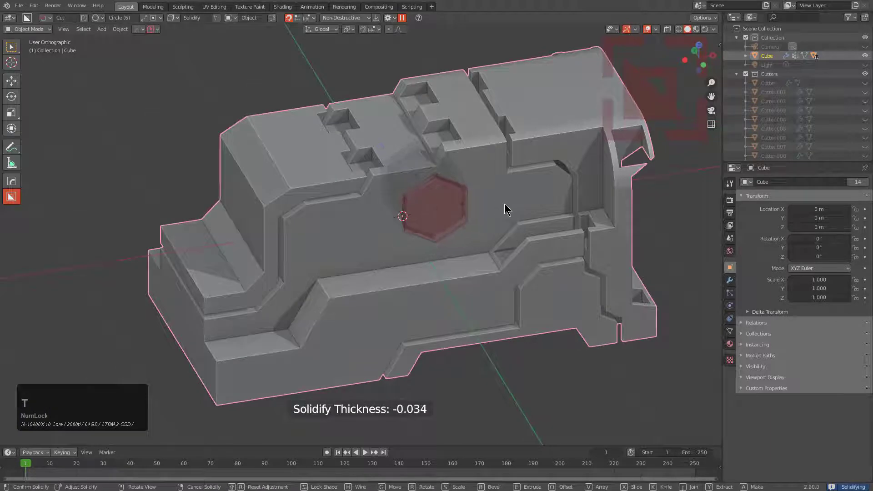
{"action": "left_click", "coordinate": [470, 195]}
Cut a smaller hexagonal pocket about 0.18 deep inside the ring groove on the side wall.
{"action": "scroll", "coordinate": [453, 204], "scroll_direction": "up", "scroll_amount": 2}
{"action": "left_click_drag", "start_coordinate": [455, 207], "coordinate": [481, 212]}
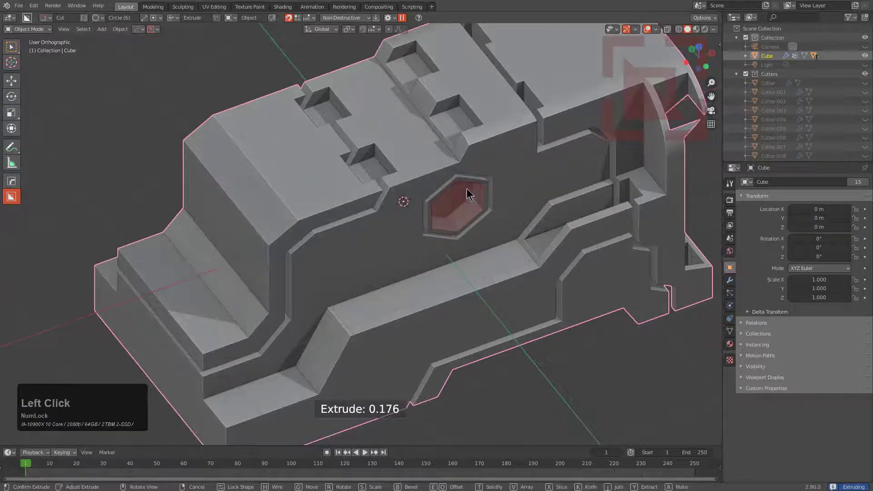
{"action": "mouse_move", "coordinate": [355, 100]}
{"action": "middle_mouse_down"}
{"action": "mouse_move", "coordinate": [440, 232]}
{"action": "mouse_move", "coordinate": [442, 223]}
{"action": "middle_mouse_up"}
{"action": "left_click_drag", "start_coordinate": [331, 233], "coordinate": [356, 247], "text": "ctrl"}
{"action": "left_click", "coordinate": [351, 241]}
{"action": "middle_click_drag", "start_coordinate": [351, 241], "coordinate": [411, 214]}
Draw a Box about 0.67 deep around the hexagonal inset and extract it as a custom cutter shape.
{"action": "key", "text": "d"}
{"action": "left_click", "coordinate": [395, 241]}
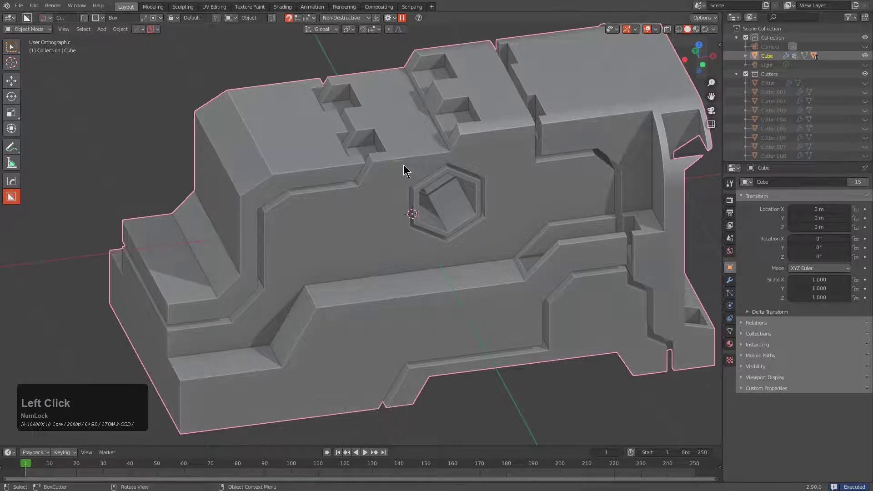
{"action": "left_click_drag", "start_coordinate": [402, 155], "coordinate": [495, 237]}
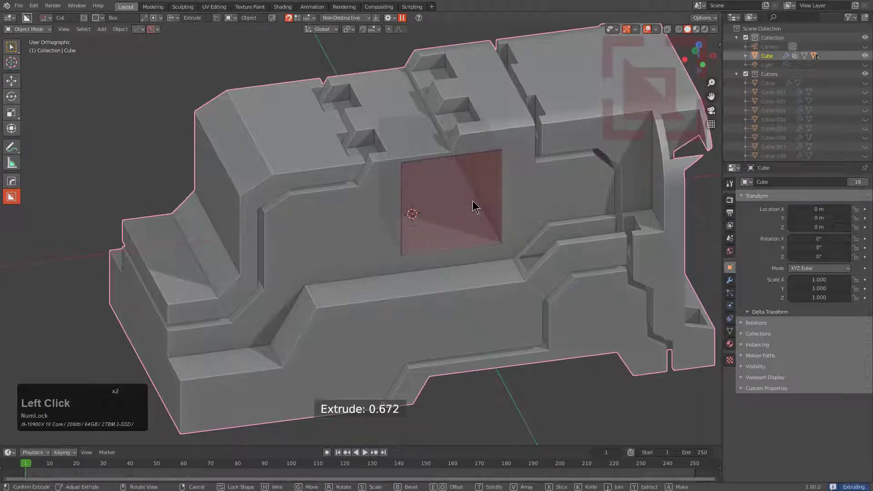
{"action": "key", "text": "t"}
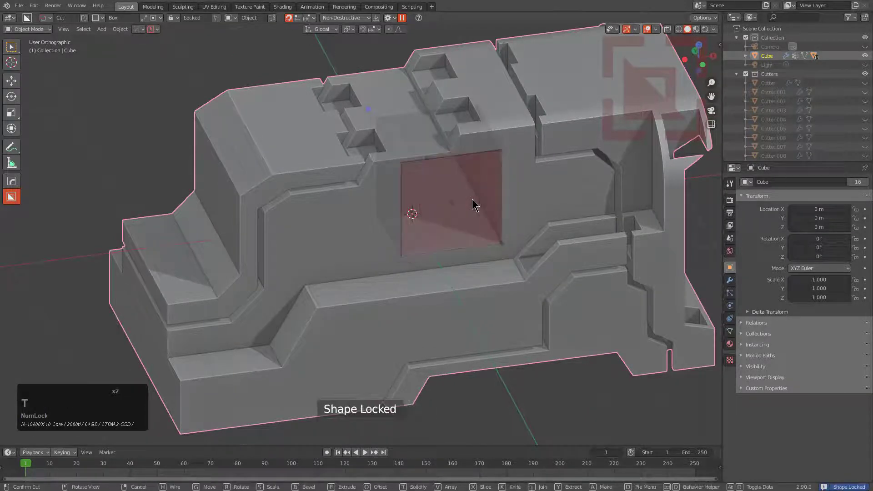
{"action": "key", "text": "t"}
{"action": "key", "text": "t"}
{"action": "key", "text": "y"}
{"action": "left_click", "coordinate": [472, 198]}
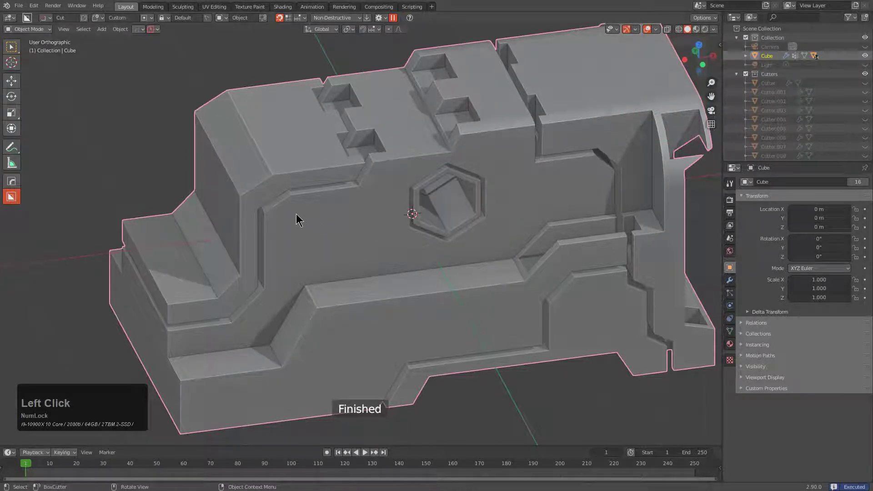
Cut two small custom hexagonal insets, about 0.16 deep, into the upper side wall ahead of the large hexagon.
{"action": "mouse_move", "coordinate": [295, 214]}
{"action": "left_mouse_down", "text": "shift"}
{"action": "mouse_move", "coordinate": [320, 235]}
{"action": "mouse_move", "coordinate": [313, 219]}
{"action": "left_mouse_up", "text": "shift"}
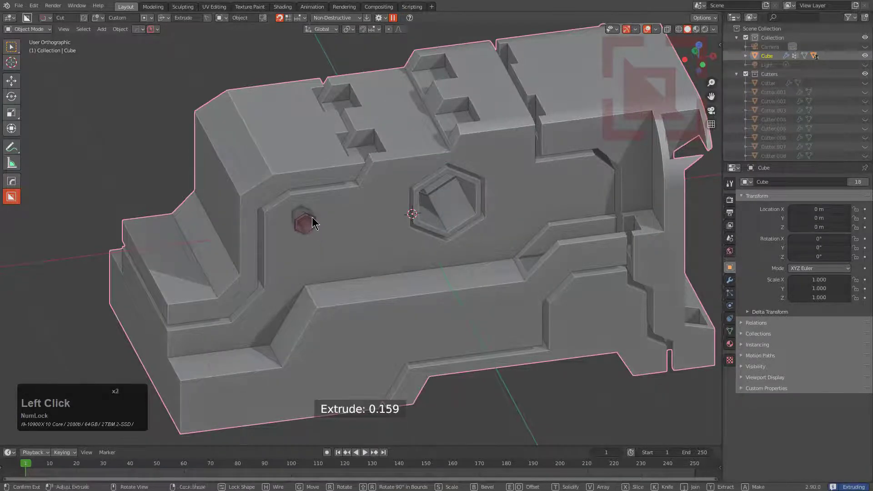
{"action": "left_click", "coordinate": [312, 217]}
{"action": "double_click", "coordinate": [363, 241]}
{"action": "double_click", "coordinate": [388, 188]}
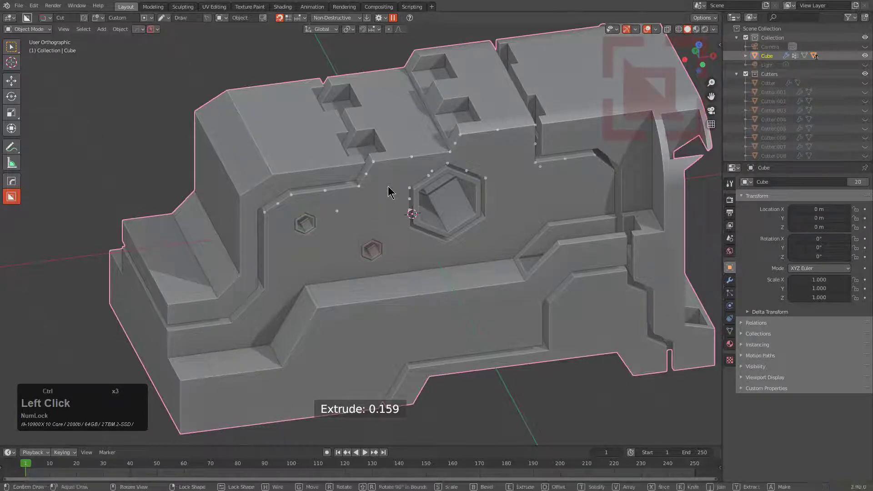
{"action": "double_click", "coordinate": [534, 196]}
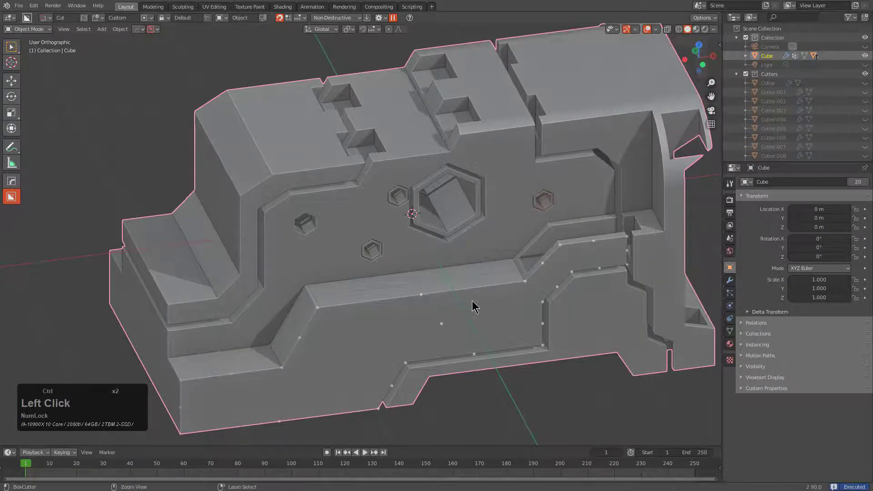
{"action": "key", "text": "ctrl+z"}
Repeat the small hexagonal inset on the upper side wall behind the large hexagon and along the lower side panel.
{"action": "double_click", "coordinate": [524, 199]}
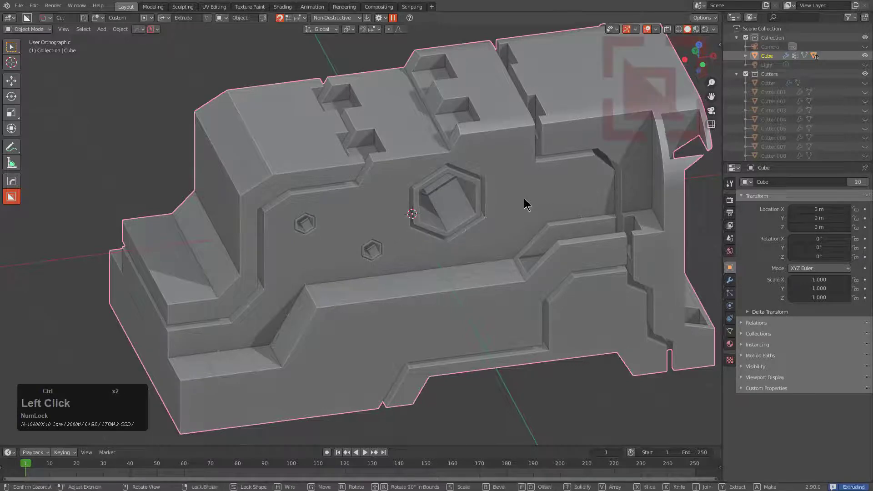
{"action": "double_click", "coordinate": [595, 315], "text": "ctrl"}
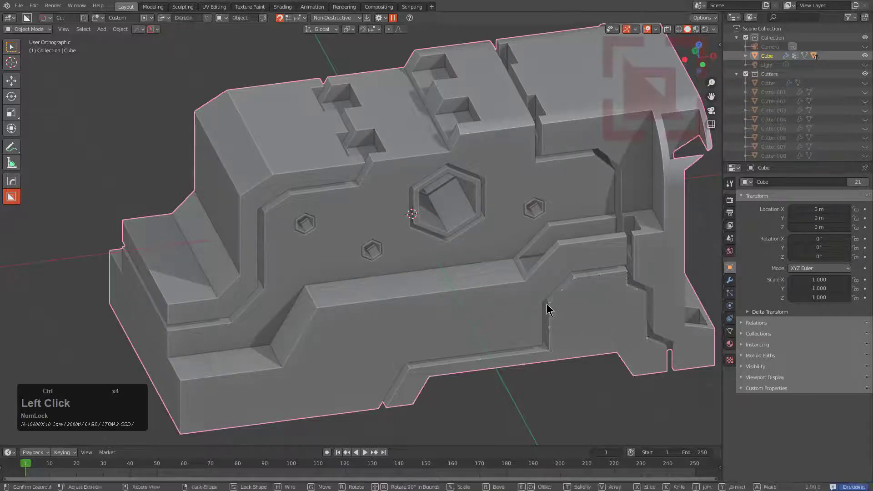
{"action": "double_click", "coordinate": [508, 312], "text": "ctrl"}
{"action": "middle_click_drag", "start_coordinate": [355, 326], "coordinate": [415, 253]}
Switch to the Wedge shape and cut a pocket about 0.12 deep into the rear top section beside the groove.
{"action": "key", "text": "d"}
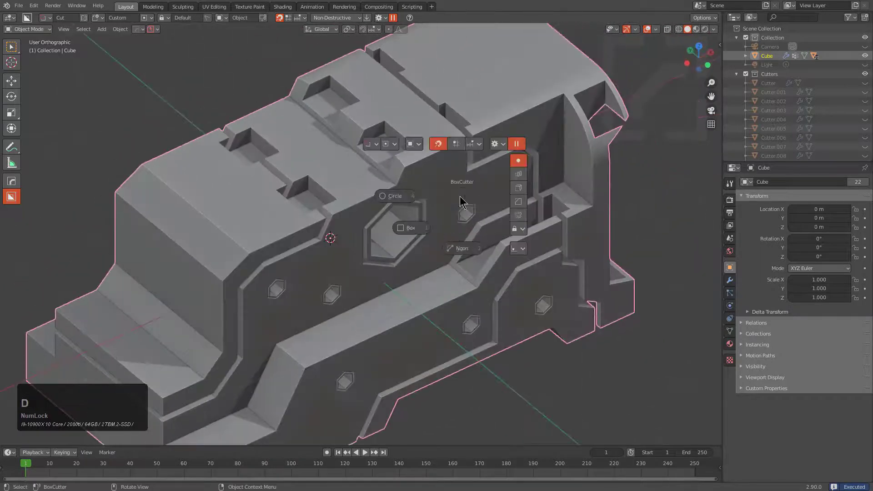
{"action": "scroll", "coordinate": [443, 208], "scroll_direction": "down", "scroll_amount": 1, "text": "alt"}
{"action": "scroll", "coordinate": [443, 208], "scroll_direction": "down", "scroll_amount": 1, "text": "alt"}
{"action": "scroll", "coordinate": [447, 207], "scroll_direction": "up", "scroll_amount": 1, "text": "alt"}
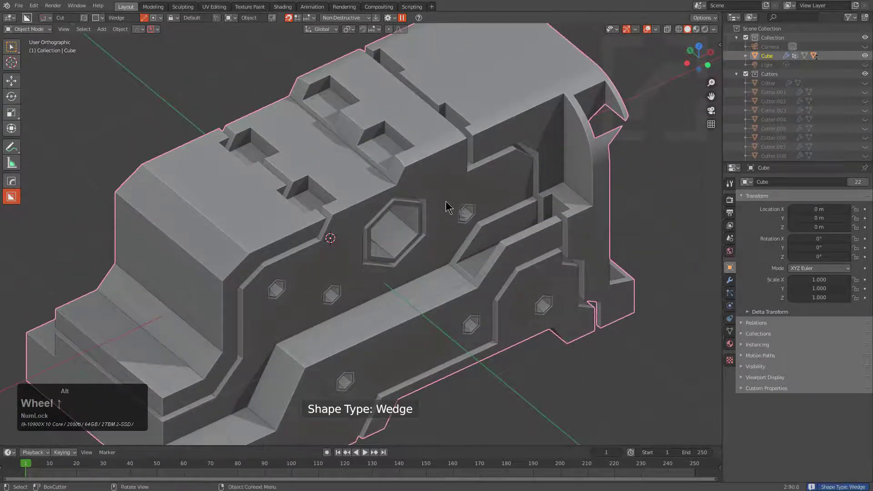
{"action": "middle_click_drag", "start_coordinate": [449, 204], "coordinate": [442, 179]}
{"action": "scroll", "coordinate": [410, 197], "scroll_direction": "up", "scroll_amount": 2}
{"action": "scroll", "coordinate": [411, 196], "scroll_direction": "up", "scroll_amount": 1}
{"action": "left_click", "coordinate": [404, 163]}
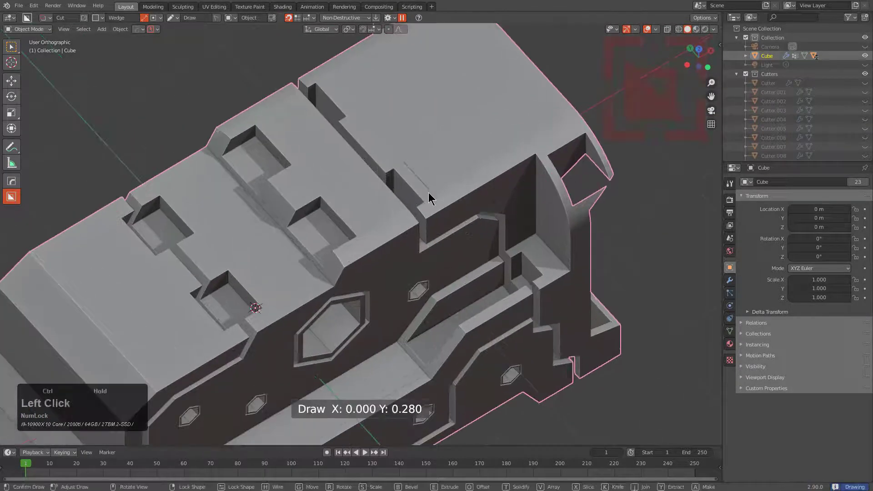
{"action": "left_click", "coordinate": [455, 192]}
{"action": "left_click", "coordinate": [453, 188]}
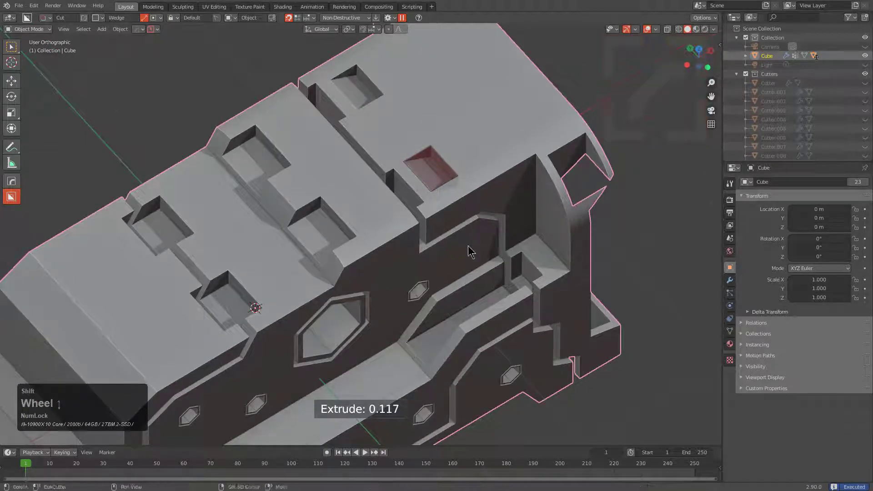
Cut a Wedge pocket about 0.11 deep into the small rear side ledge below the curved flange.
{"action": "middle_click_drag", "start_coordinate": [496, 253], "coordinate": [488, 222], "text": "shift"}
{"action": "left_click", "coordinate": [519, 219]}
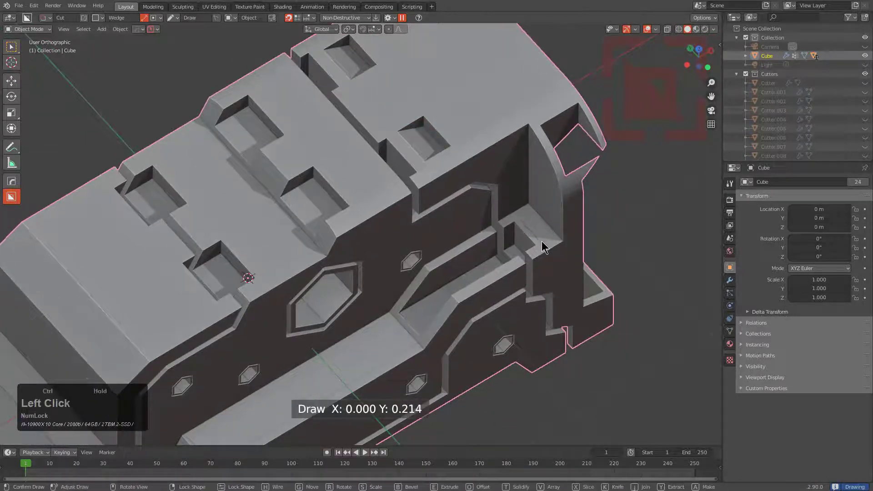
{"action": "left_click", "coordinate": [551, 242]}
{"action": "left_click", "coordinate": [550, 245]}
{"action": "scroll", "coordinate": [497, 230], "scroll_direction": "down", "scroll_amount": 4}
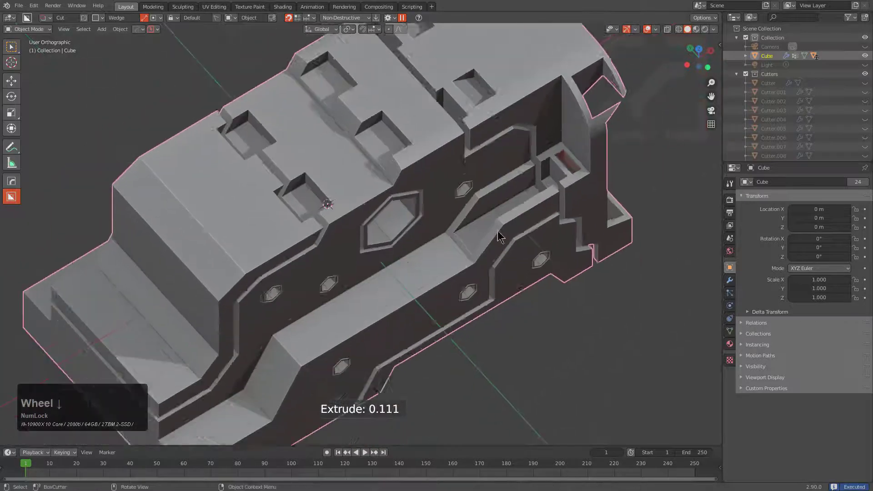
Cut a long Wedge slot about 1.20 by 0.20 and 0.23 deep into the long side ledge.
{"action": "left_click", "coordinate": [444, 263]}
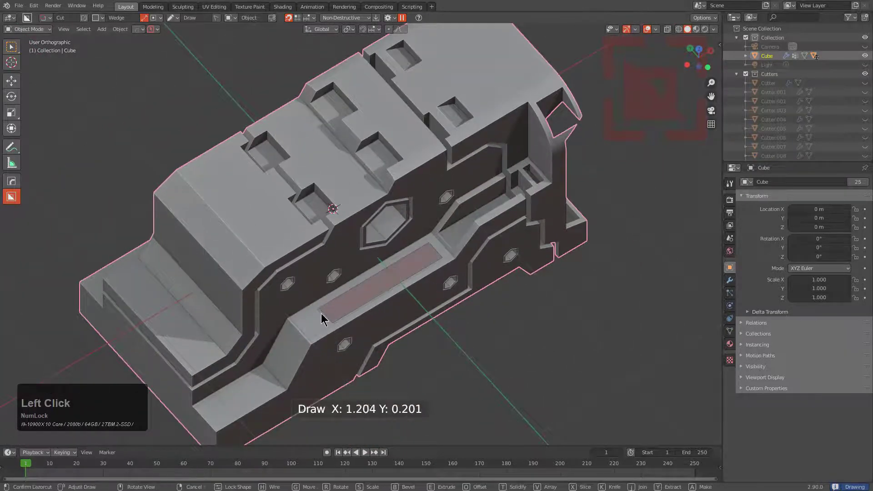
{"action": "left_click", "coordinate": [323, 318]}
{"action": "left_click", "coordinate": [355, 329]}
{"action": "middle_click_drag", "start_coordinate": [354, 329], "coordinate": [376, 260]}
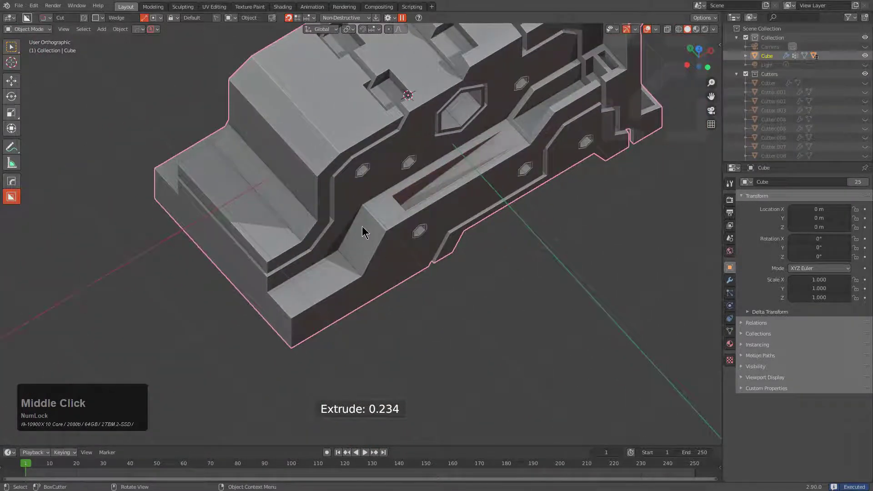
Cut a Wedge slot about 0.21 deep into the sloped face in front of the long side ledge.
{"action": "left_click", "coordinate": [353, 246]}
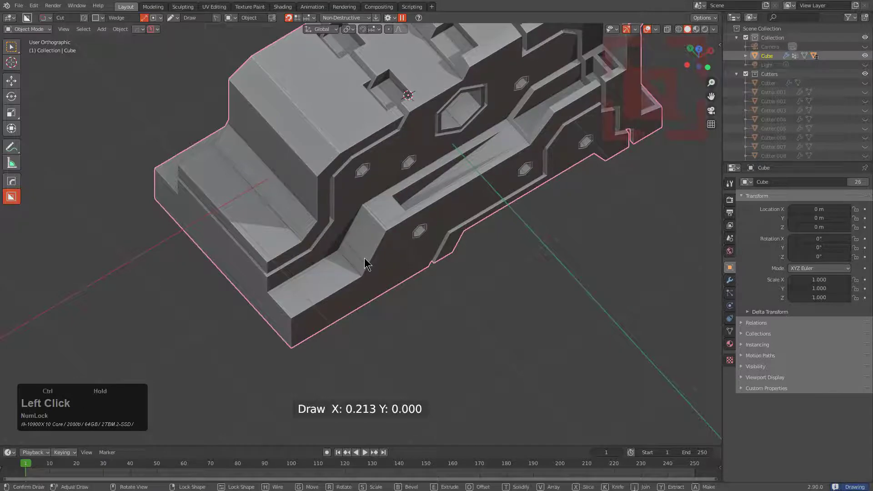
{"action": "left_click", "coordinate": [415, 228]}
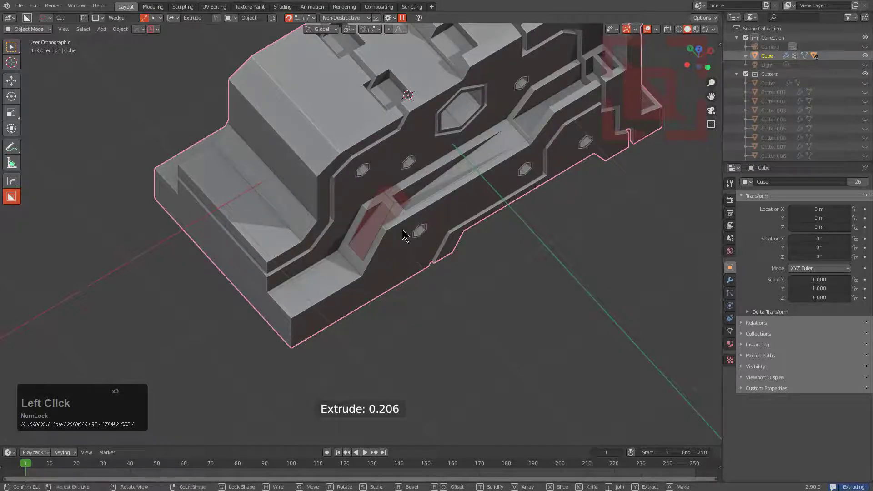
{"action": "left_click", "coordinate": [404, 234]}
{"action": "middle_click_drag", "start_coordinate": [403, 234], "coordinate": [391, 212]}
Cut a Wedge channel about 0.34 deep along the low front side ledge and out through the front face.
{"action": "left_click", "coordinate": [374, 217], "text": "ctrl"}
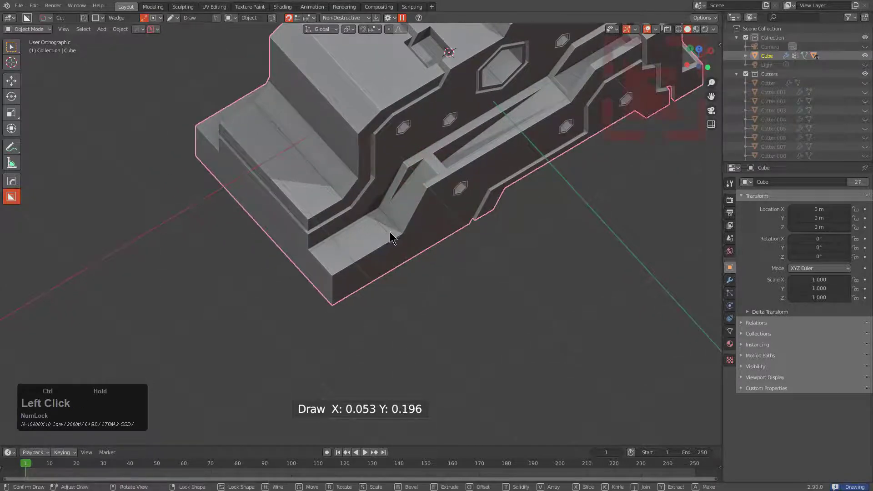
{"action": "left_click", "coordinate": [289, 290]}
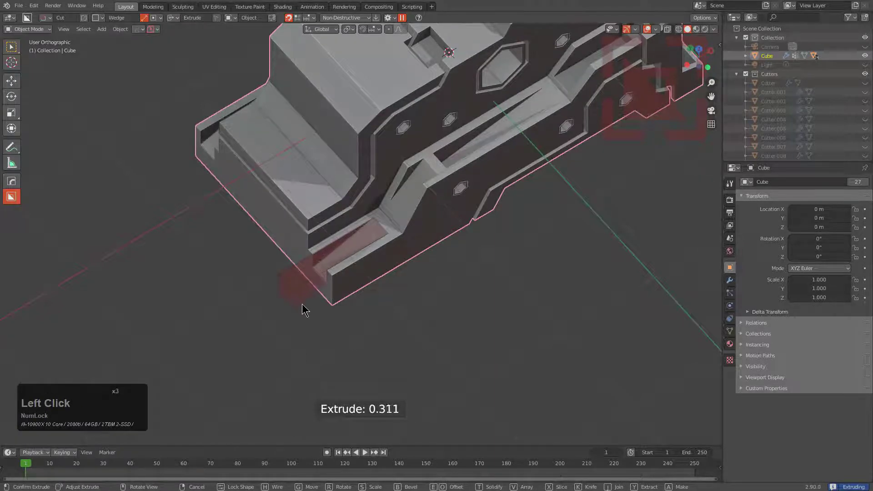
{"action": "left_click", "coordinate": [304, 313]}
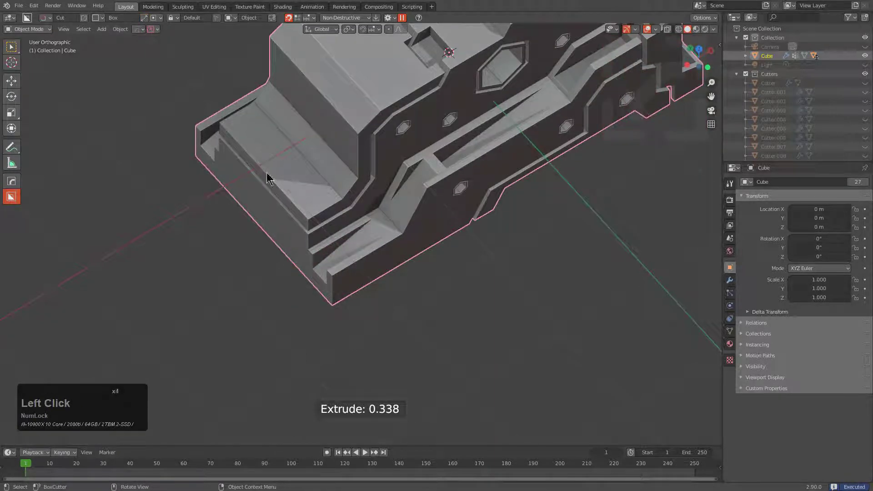
Cut a Box pocket about 0.45 by 0.20 into the low front deck and a narrower vertical notch about 1.53 deep down the front face.
{"action": "left_click", "coordinate": [312, 195]}
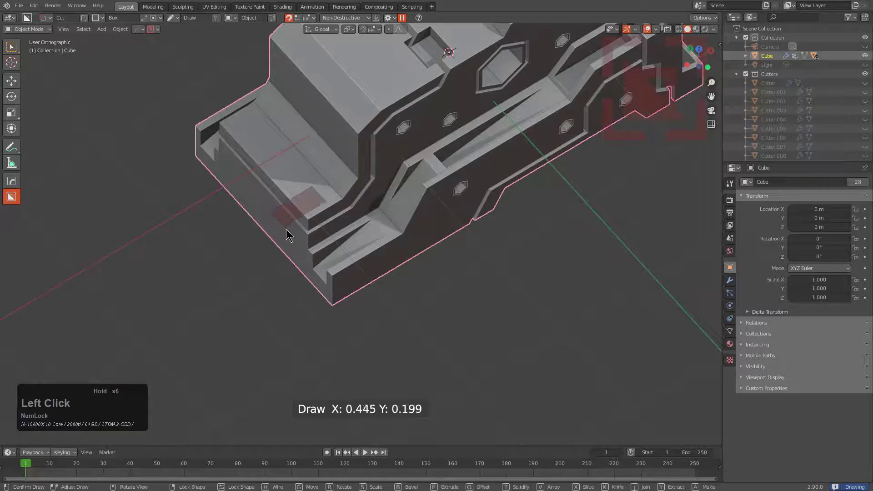
{"action": "left_click", "coordinate": [286, 230]}
{"action": "key", "text": "g"}
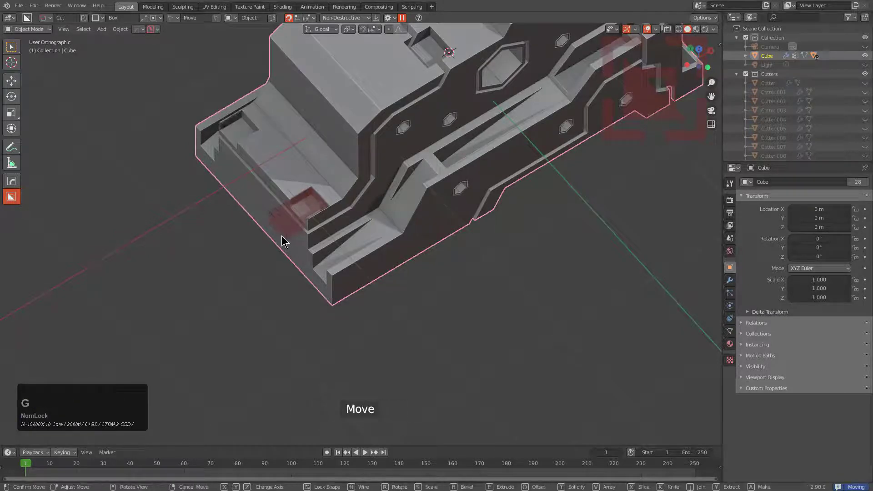
{"action": "left_click", "coordinate": [279, 233]}
{"action": "key", "text": "space"}
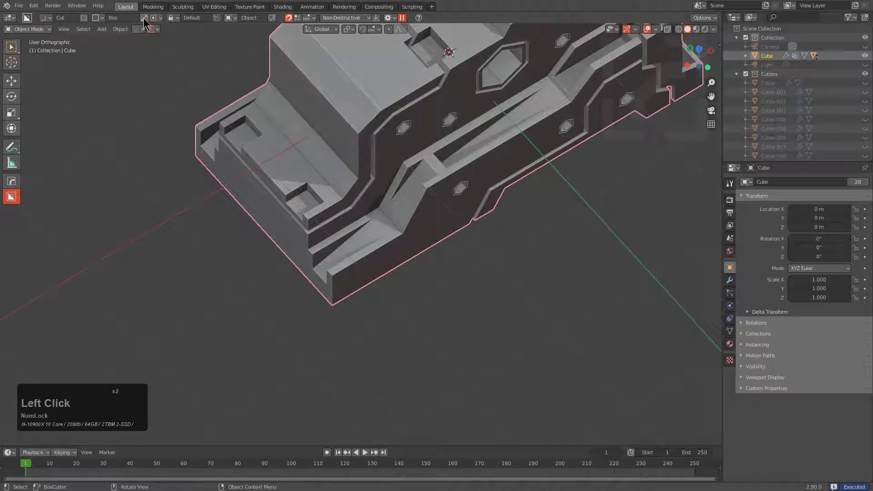
{"action": "left_click_drag", "start_coordinate": [296, 206], "coordinate": [295, 223]}
{"action": "left_click", "coordinate": [285, 335]}
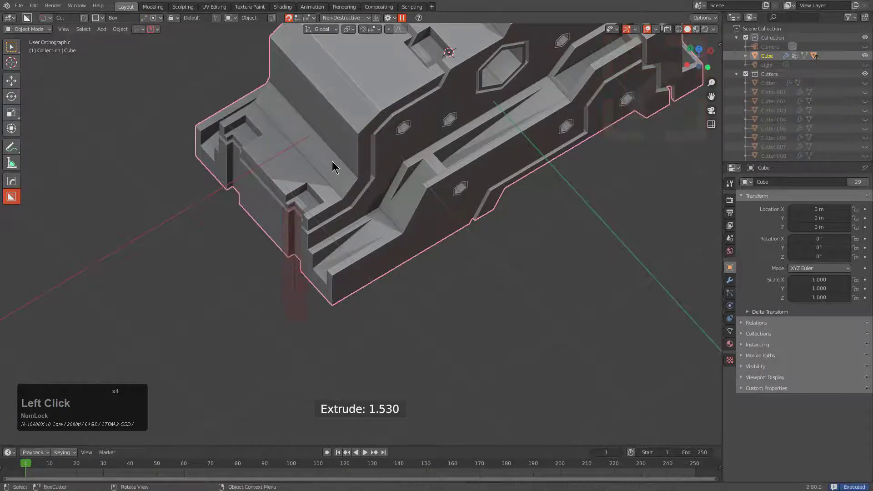
Cut a Box recess about 0.49 by 0.20 and 0.19 deep into the sloped face above the front wall.
{"action": "left_click_drag", "start_coordinate": [344, 82], "coordinate": [362, 129]}
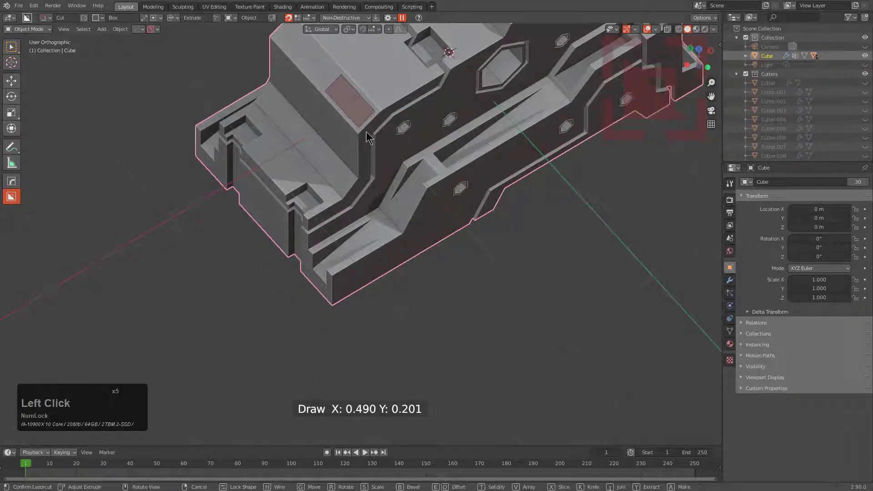
{"action": "left_click", "coordinate": [370, 130]}
{"action": "scroll", "coordinate": [408, 136], "scroll_direction": "down", "scroll_amount": 1, "text": "alt"}
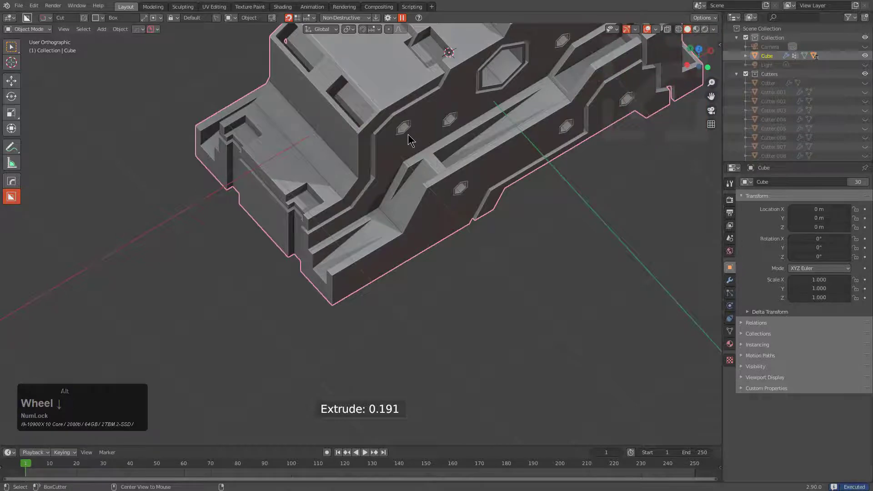
{"action": "left_click", "coordinate": [445, 122]}
Examine the cut block's roof, side panel and front end at different zoom levels and angles.
{"action": "middle_click", "coordinate": [446, 121], "text": "alt"}
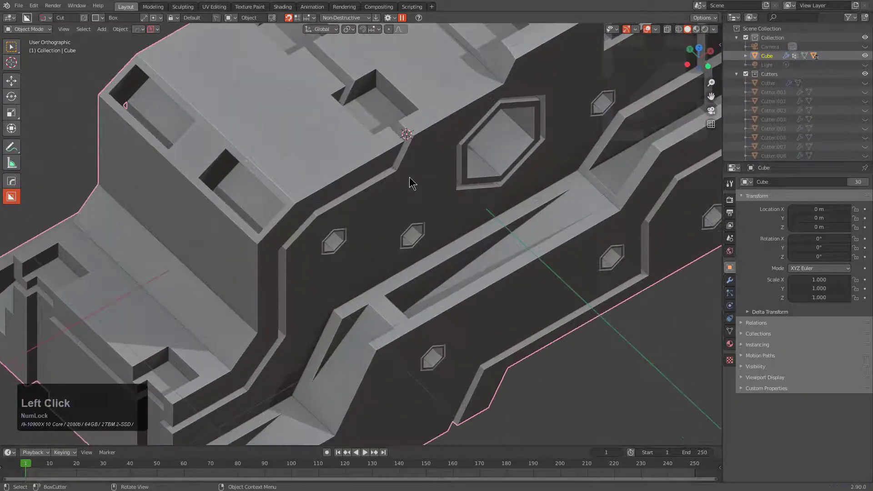
{"action": "scroll", "coordinate": [409, 180], "scroll_direction": "down", "scroll_amount": 1, "text": "alt"}
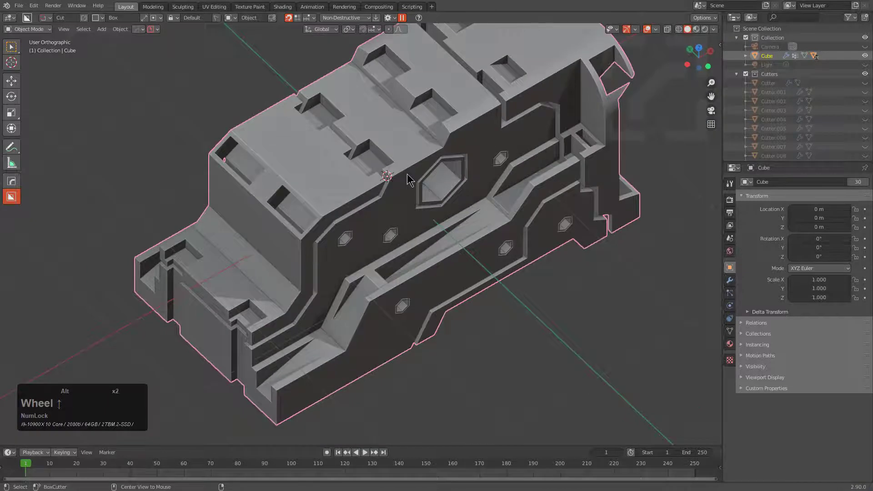
{"action": "scroll", "coordinate": [408, 178], "scroll_direction": "down", "scroll_amount": 1}
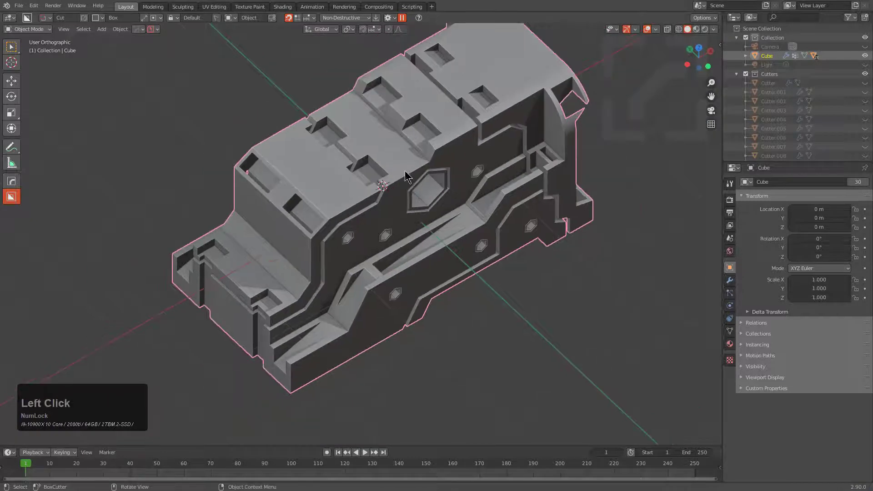
{"action": "middle_click", "coordinate": [420, 173], "text": "alt"}
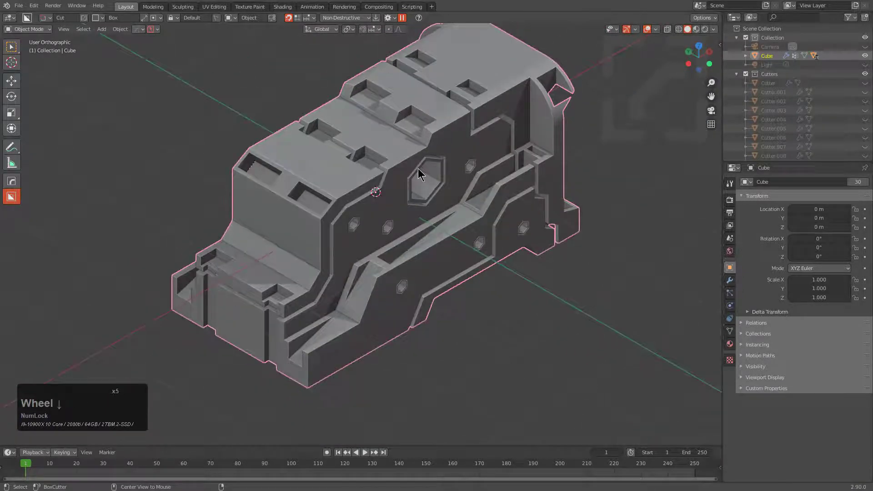
{"action": "key", "text": "alt"}
{"action": "scroll", "coordinate": [406, 159], "scroll_direction": "down", "scroll_amount": 2, "text": "alt"}
{"action": "left_click", "coordinate": [421, 162], "text": "alt"}
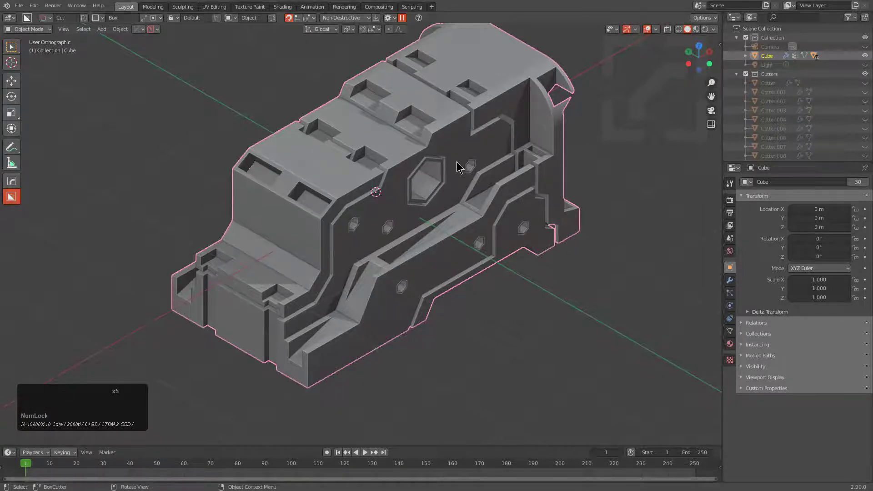
{"action": "middle_click_drag", "start_coordinate": [456, 163], "coordinate": [438, 213]}
{"action": "scroll", "coordinate": [436, 200], "scroll_direction": "down", "scroll_amount": 2}
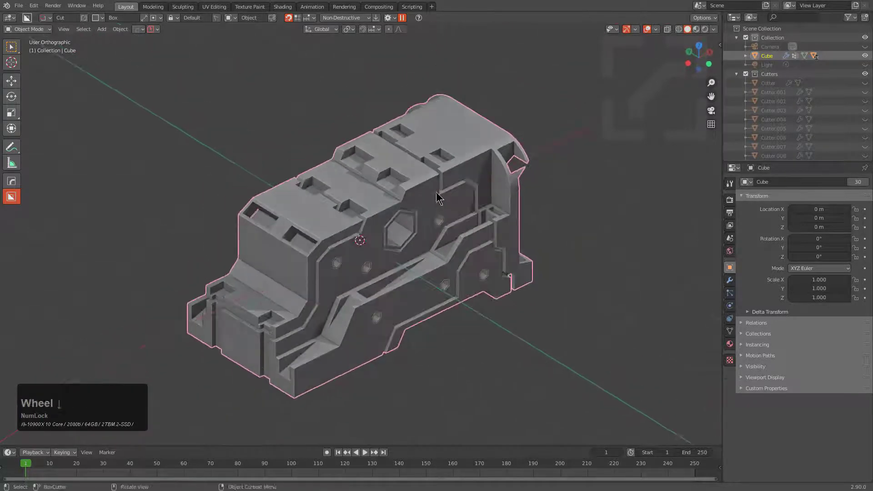
{"action": "scroll", "coordinate": [435, 191], "scroll_direction": "up", "scroll_amount": 3}
{"action": "key", "text": "Tab"}
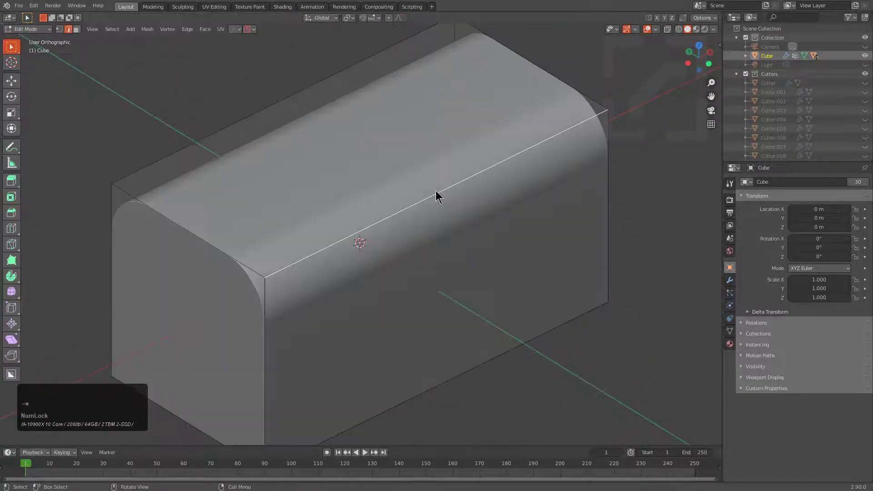
{"action": "key", "text": "alt+w"}
{"action": "scroll", "coordinate": [196, 32], "scroll_direction": "down", "scroll_amount": 5}
{"action": "scroll", "coordinate": [196, 32], "scroll_direction": "up", "scroll_amount": 7}
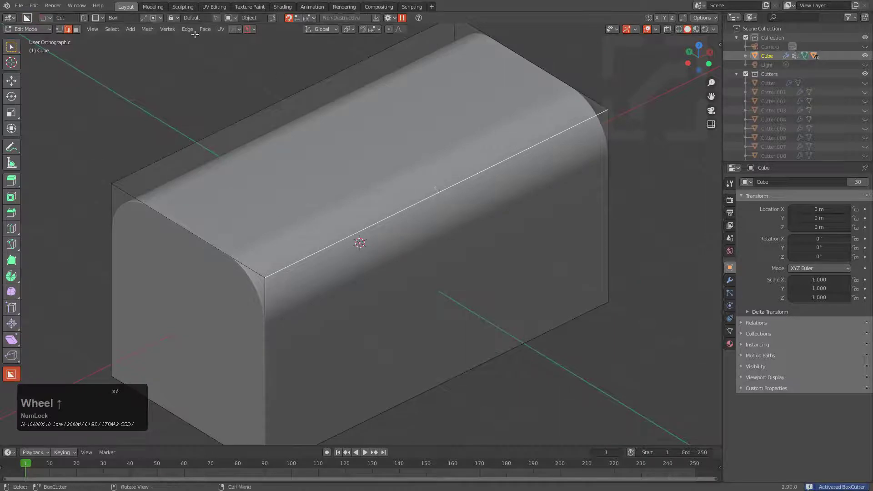
{"action": "left_click", "coordinate": [142, 21]}
{"action": "scroll", "coordinate": [298, 138], "scroll_direction": "down", "scroll_amount": 1, "text": "alt"}
{"action": "scroll", "coordinate": [307, 138], "scroll_direction": "up", "scroll_amount": 1, "text": "alt"}
{"action": "key", "text": "alt+w"}
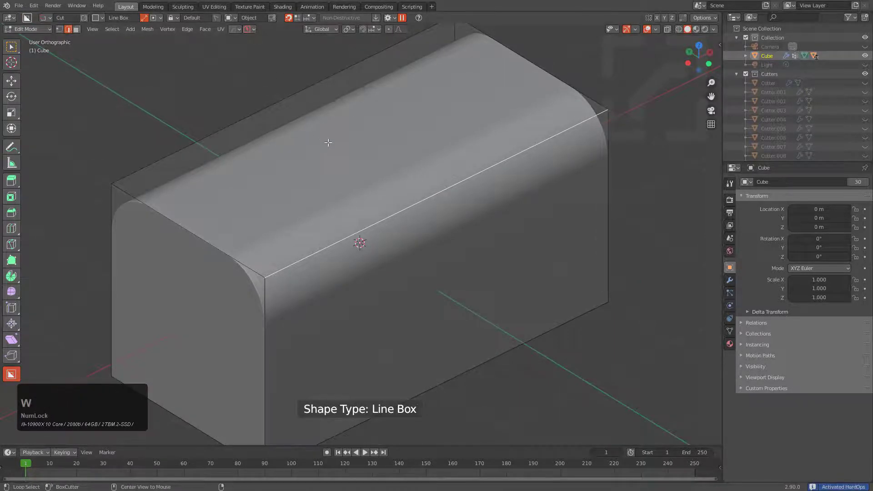
{"action": "key", "text": "Tab"}
Switch the BoxCutter shape to Line Box and cut a notch about 0.50 deep into the rear edge of the middle roof section's pocket.
{"action": "scroll", "coordinate": [399, 152], "scroll_direction": "up", "scroll_amount": 6}
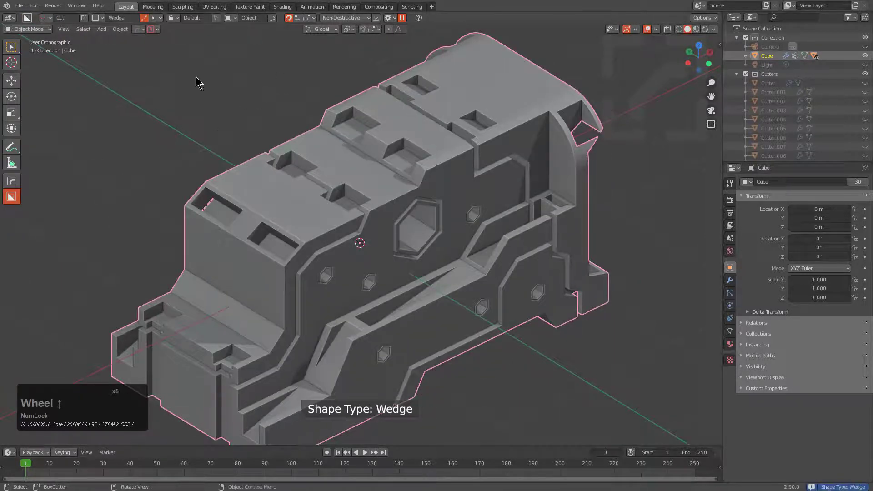
{"action": "left_click", "coordinate": [144, 19]}
{"action": "scroll", "coordinate": [293, 155], "scroll_direction": "up", "scroll_amount": 9, "text": "alt"}
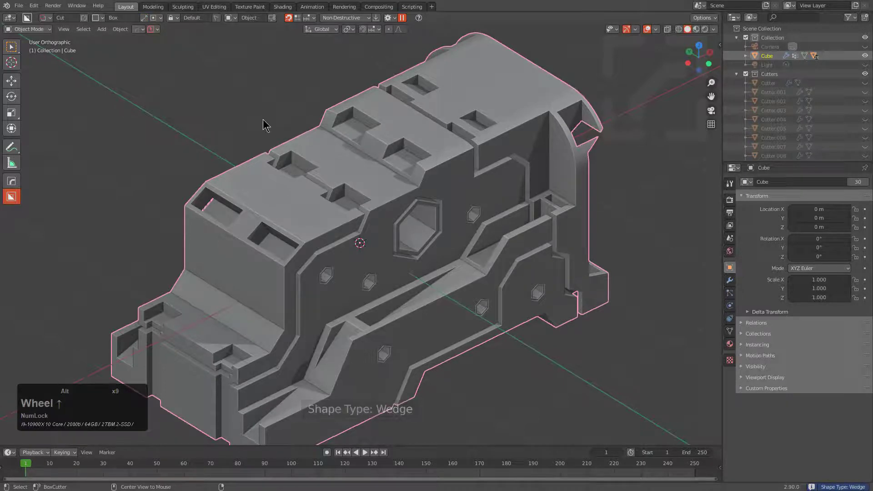
{"action": "left_click", "coordinate": [151, 21]}
{"action": "scroll", "coordinate": [339, 184], "scroll_direction": "up", "scroll_amount": 3, "text": "alt"}
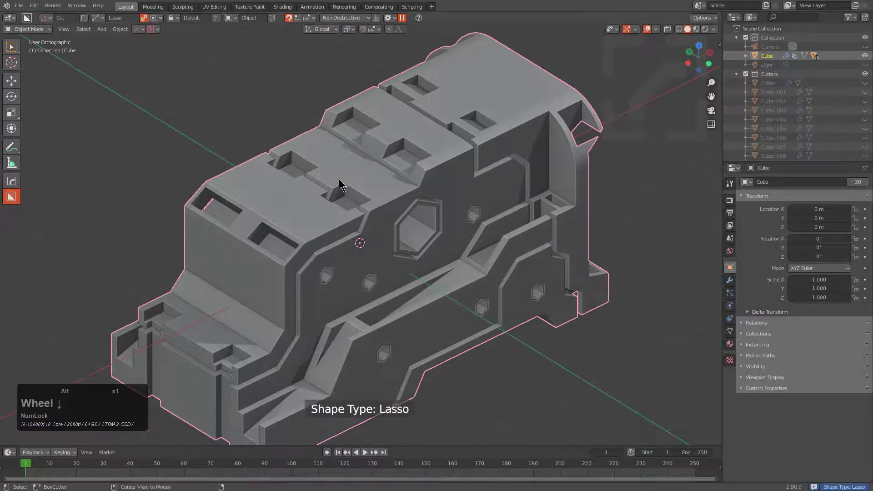
{"action": "scroll", "coordinate": [418, 227], "scroll_direction": "up", "scroll_amount": 1, "text": "alt"}
{"action": "mouse_move", "coordinate": [415, 247]}
{"action": "middle_mouse_down"}
{"action": "mouse_move", "coordinate": [464, 244]}
{"action": "mouse_move", "coordinate": [473, 209]}
{"action": "mouse_move", "coordinate": [458, 218]}
{"action": "middle_mouse_up"}
{"action": "scroll", "coordinate": [455, 207], "scroll_direction": "up", "scroll_amount": 3}
{"action": "mouse_move", "coordinate": [435, 160]}
{"action": "left_mouse_down", "text": "ctrl"}
{"action": "mouse_move", "coordinate": [473, 183]}
{"action": "mouse_move", "coordinate": [462, 195]}
{"action": "left_mouse_up", "text": "ctrl"}
{"action": "left_click", "coordinate": [462, 198]}
{"action": "left_click", "coordinate": [475, 218]}
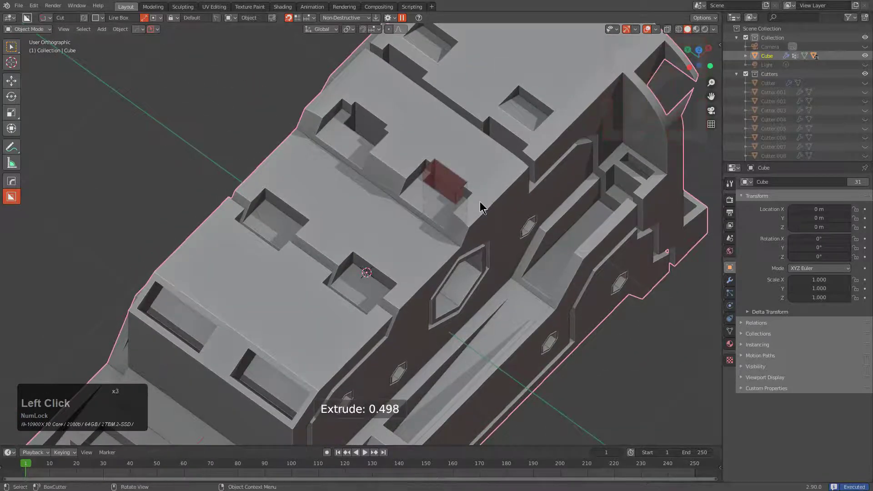
Cut a Line Box notch about 0.26 long into the front edge of the transverse groove across the roof.
{"action": "left_click", "coordinate": [461, 130]}
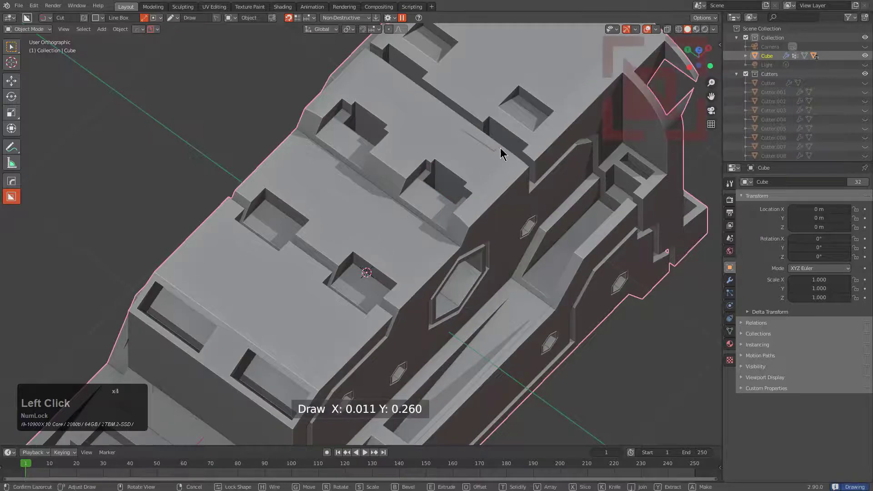
{"action": "left_click", "coordinate": [504, 143]}
{"action": "left_click", "coordinate": [503, 190]}
Cut a Line Box slot about 0.24 long and 0.23 deep behind the pocket in the rear roof section.
{"action": "scroll", "coordinate": [503, 191], "scroll_direction": "down", "scroll_amount": 2}
{"action": "middle_click_drag", "start_coordinate": [500, 194], "coordinate": [400, 257], "text": "shift"}
{"action": "scroll", "coordinate": [395, 246], "scroll_direction": "up", "scroll_amount": 2}
{"action": "left_click_drag", "start_coordinate": [381, 173], "coordinate": [400, 187]}
{"action": "left_click", "coordinate": [401, 189]}
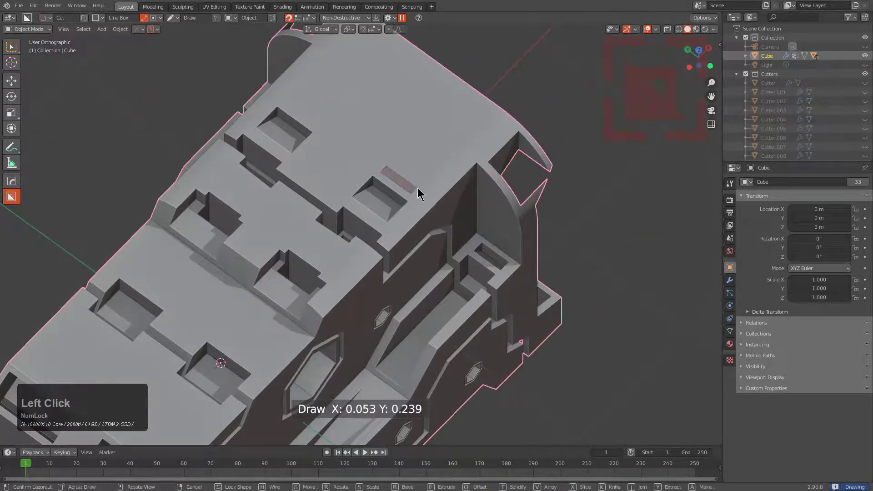
{"action": "left_click", "coordinate": [413, 190]}
{"action": "left_click", "coordinate": [415, 211]}
Cut a Line Box notch about 0.24 deep across the recess on the sloped face above the front wall.
{"action": "scroll", "coordinate": [381, 220], "scroll_direction": "down", "scroll_amount": 3}
{"action": "middle_click_drag", "start_coordinate": [381, 219], "coordinate": [400, 207]}
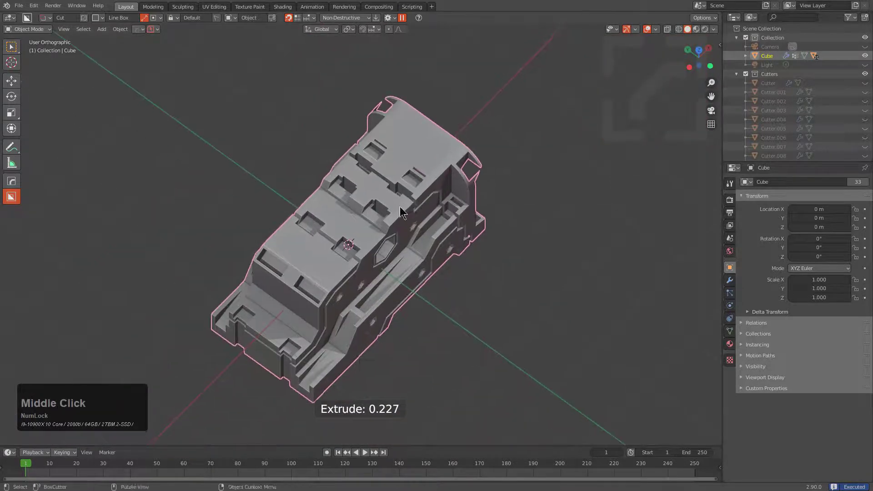
{"action": "scroll", "coordinate": [337, 220], "scroll_direction": "up", "scroll_amount": 4}
{"action": "left_click", "coordinate": [318, 179]}
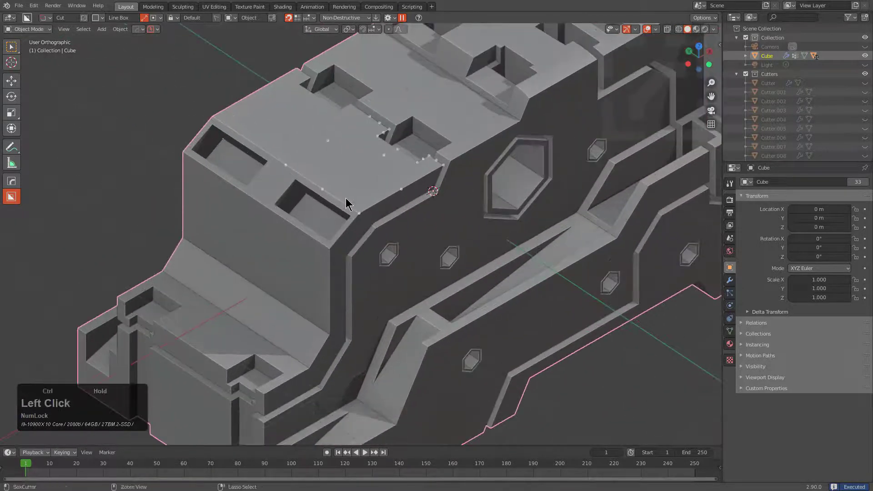
{"action": "left_click_drag", "start_coordinate": [321, 183], "coordinate": [343, 197]}
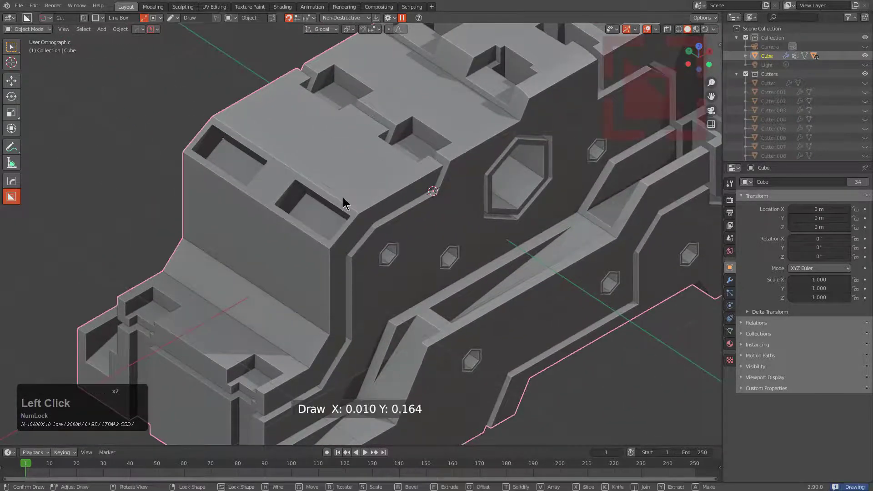
{"action": "left_click", "coordinate": [286, 249]}
{"action": "left_click", "coordinate": [290, 278]}
Cut a six-sided Circle hole about 0.20 by 0.24 into the lower side panel between its two existing small hexagonal holes.
{"action": "scroll", "coordinate": [419, 253], "scroll_direction": "down", "scroll_amount": 3}
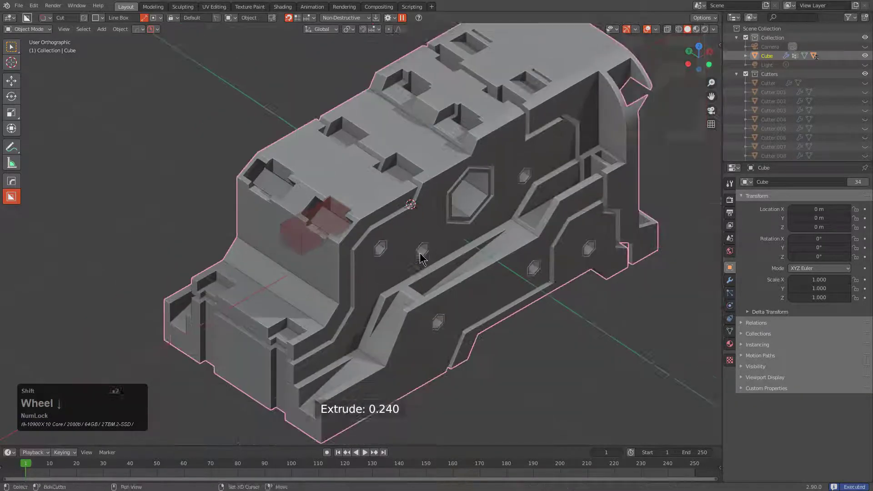
{"action": "middle_click_drag", "start_coordinate": [419, 253], "coordinate": [403, 261]}
{"action": "scroll", "coordinate": [403, 241], "scroll_direction": "up", "scroll_amount": 3}
{"action": "scroll", "coordinate": [407, 240], "scroll_direction": "down", "scroll_amount": 2, "text": "alt"}
{"action": "scroll", "coordinate": [400, 264], "scroll_direction": "up", "scroll_amount": 2}
{"action": "left_click", "coordinate": [407, 262]}
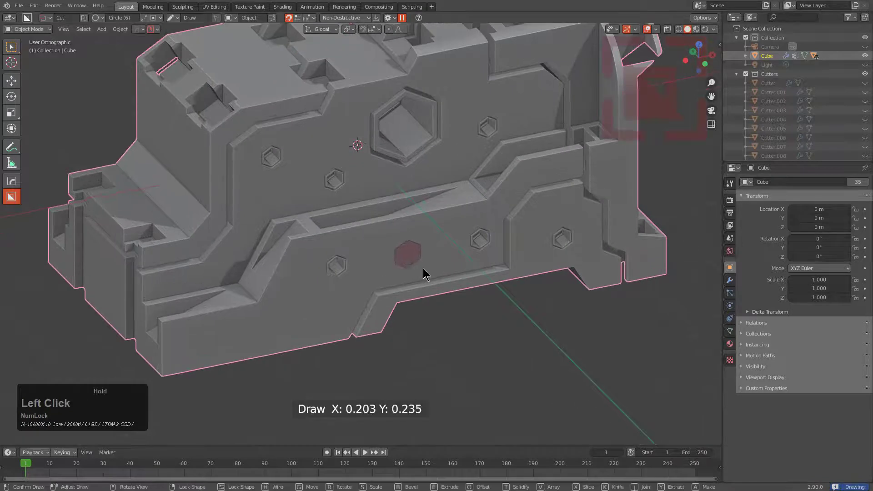
{"action": "left_click", "coordinate": [417, 258]}
{"action": "left_click", "coordinate": [406, 258]}
{"action": "scroll", "coordinate": [406, 258], "scroll_direction": "down", "scroll_amount": 3}
{"action": "middle_click_drag", "start_coordinate": [407, 257], "coordinate": [389, 181]}
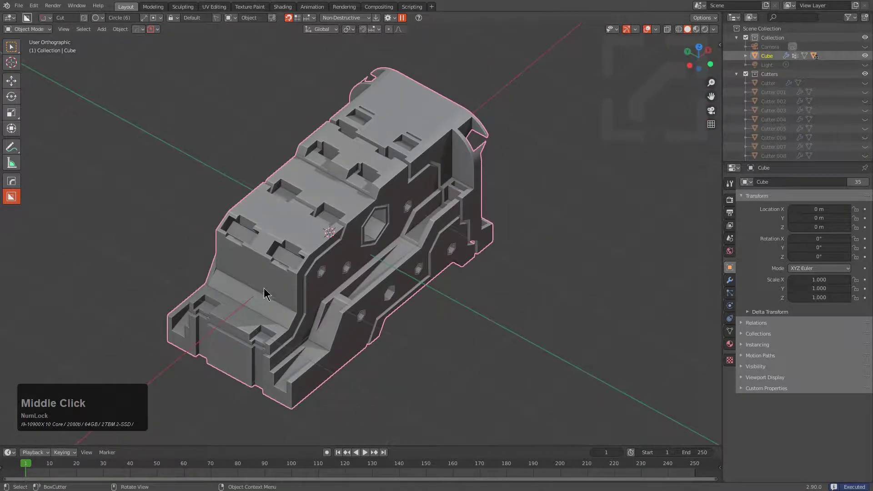